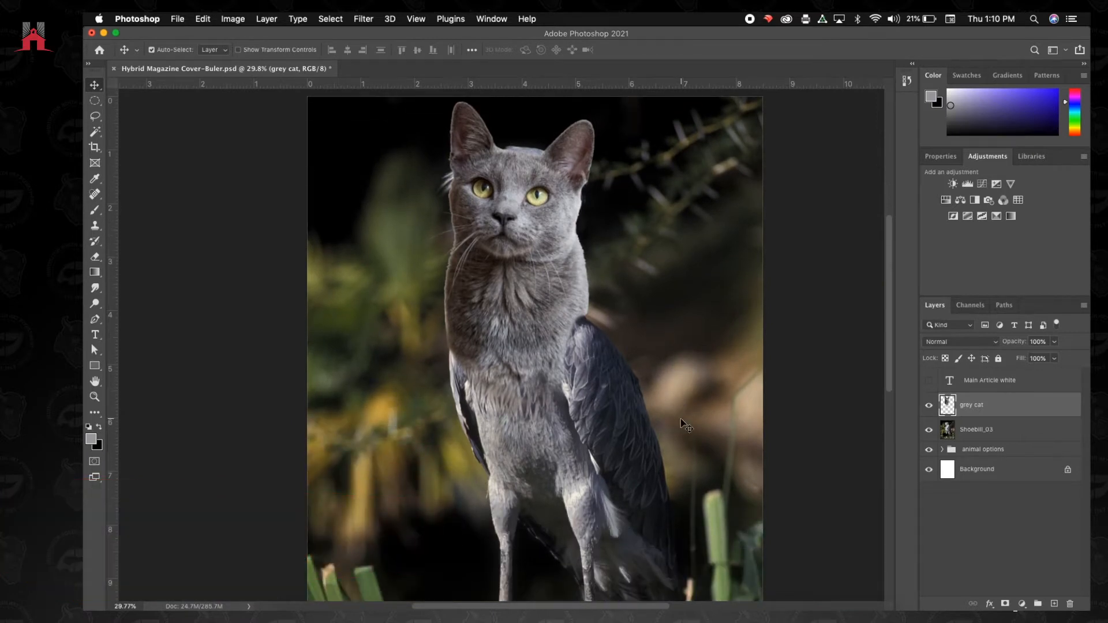
- Compare the composite with its sources by hiding and re-showing the grey cat and Shoebill_03 layers
scroll(554, 266, "up", 3)
scroll(554, 267, "up", 7)
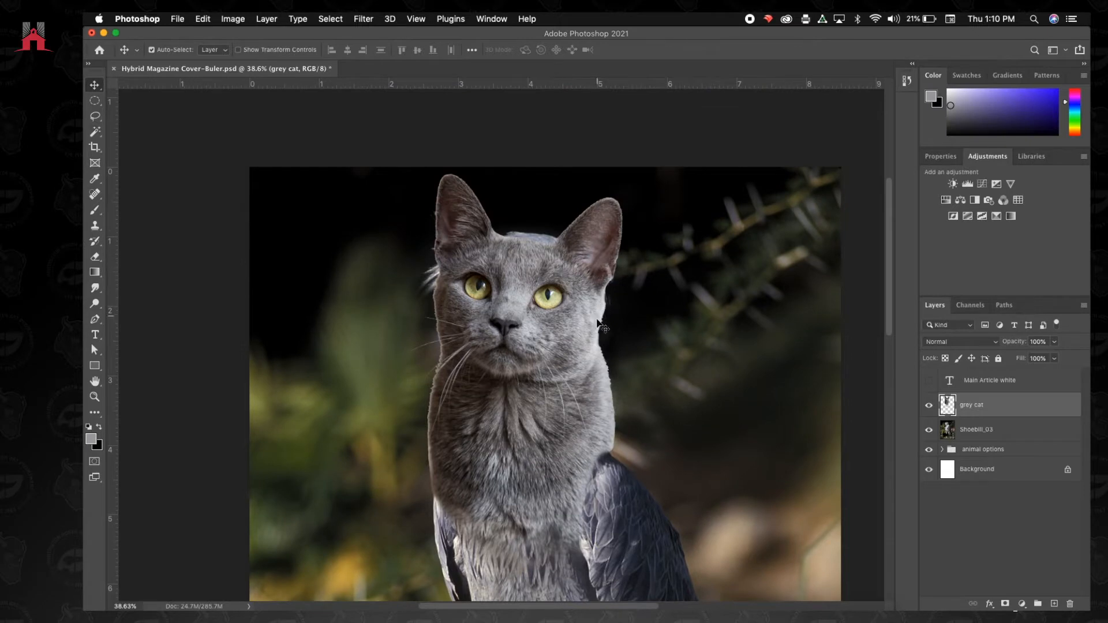
scroll(539, 227, "up", 3)
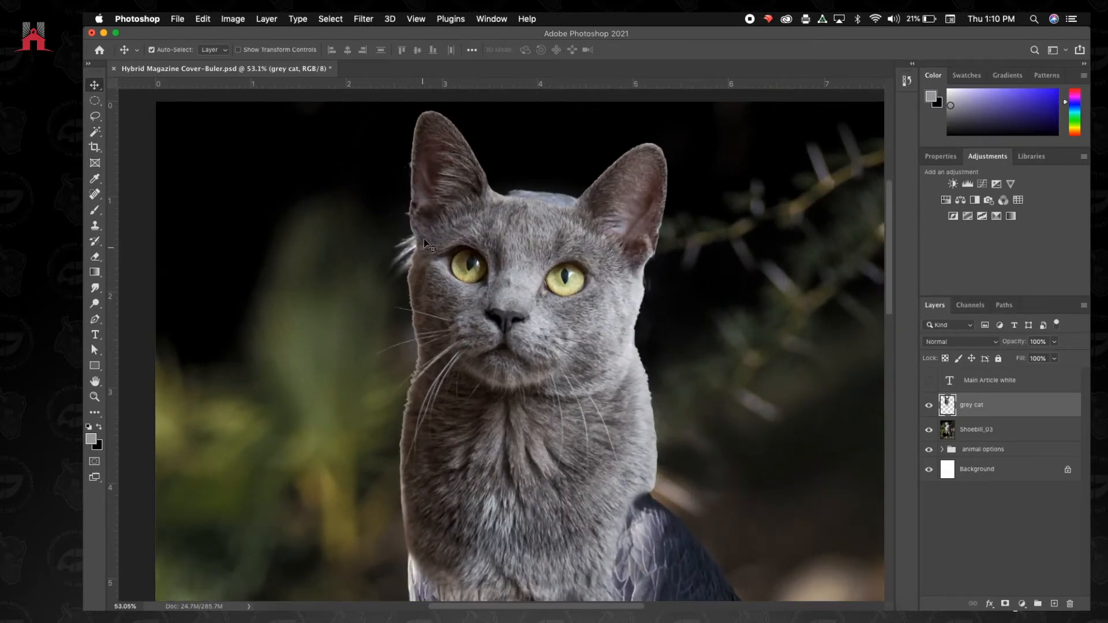
left_click(928, 406)
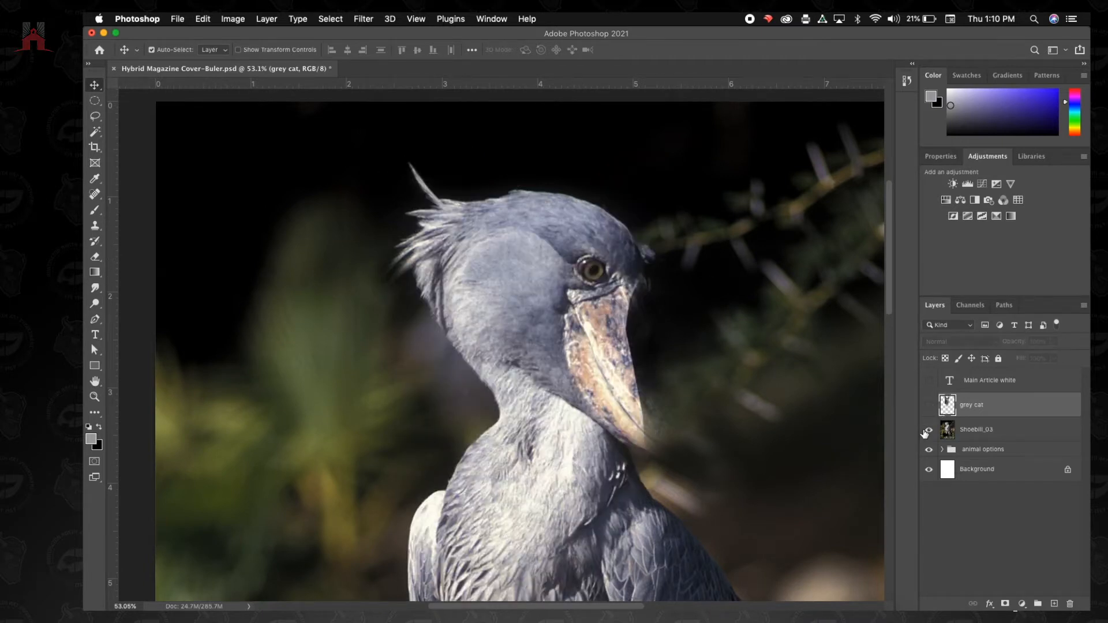
left_click(929, 430)
left_click(929, 429)
left_click(928, 406)
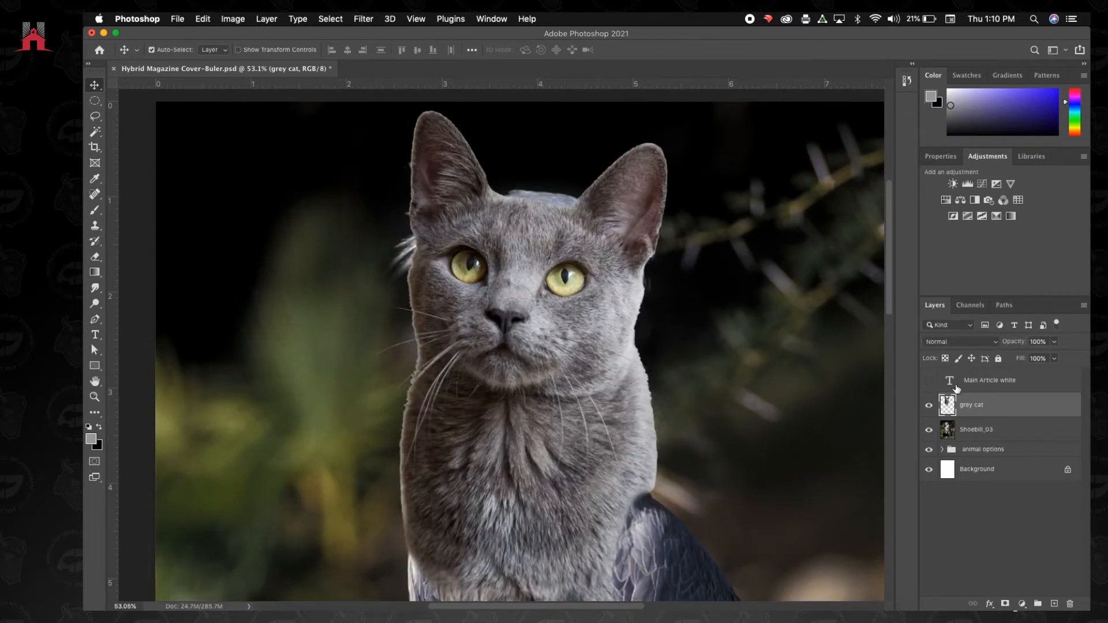
- Inspect the blend between the cat's fur and the bird's body, toggling the grey cat layer off and back on
scroll(591, 418, "down", 5)
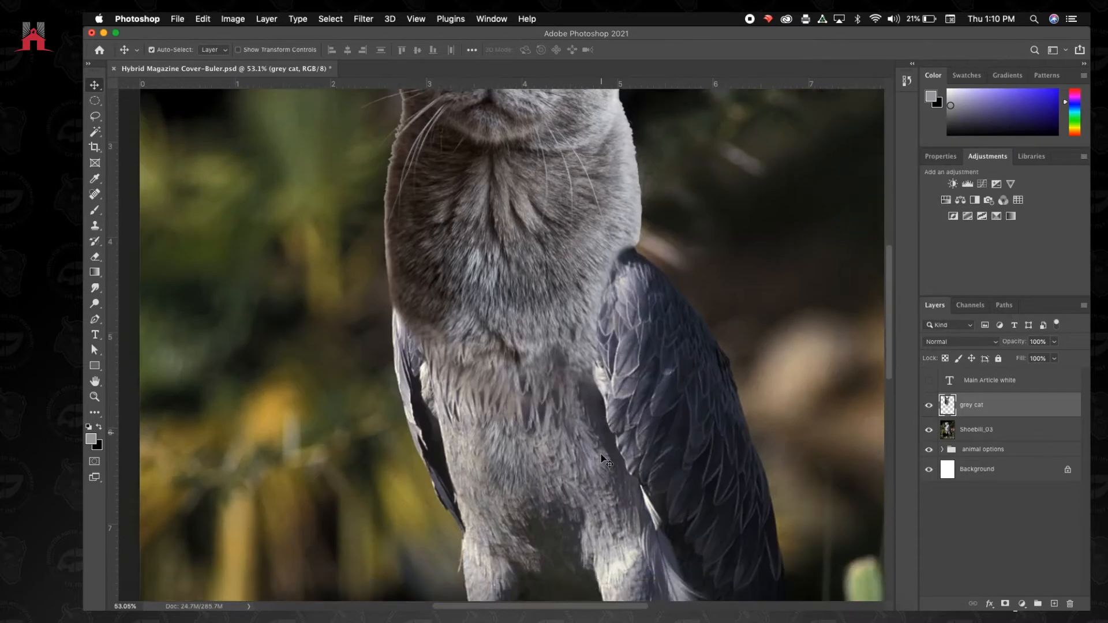
scroll(595, 432, "right", 1)
scroll(602, 460, "up", 2)
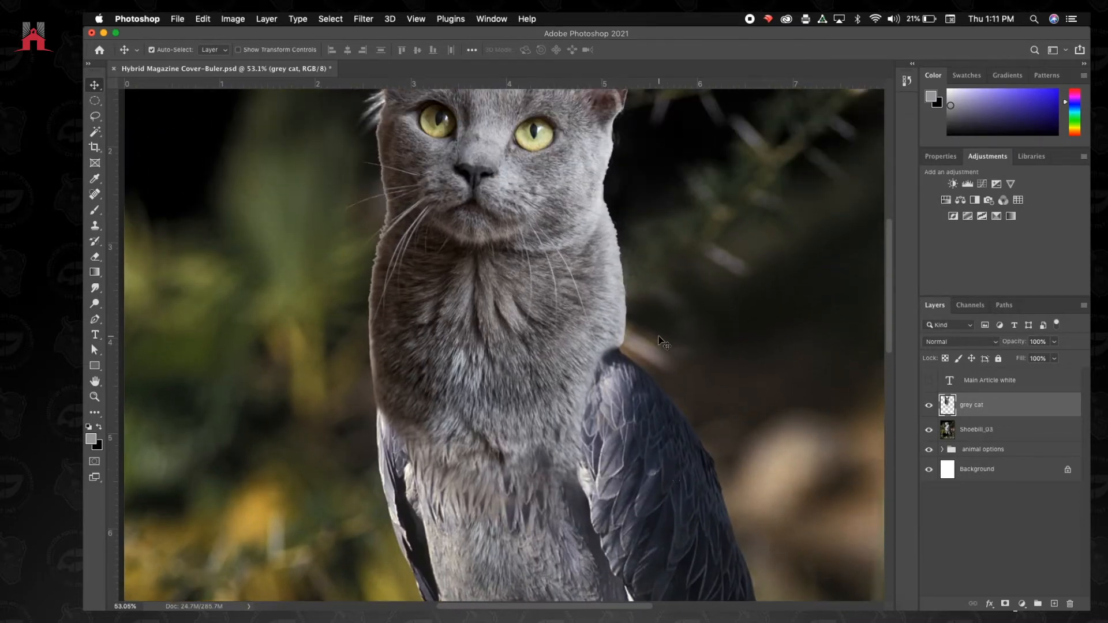
scroll(658, 337, "up", 5)
scroll(628, 472, "down", 5)
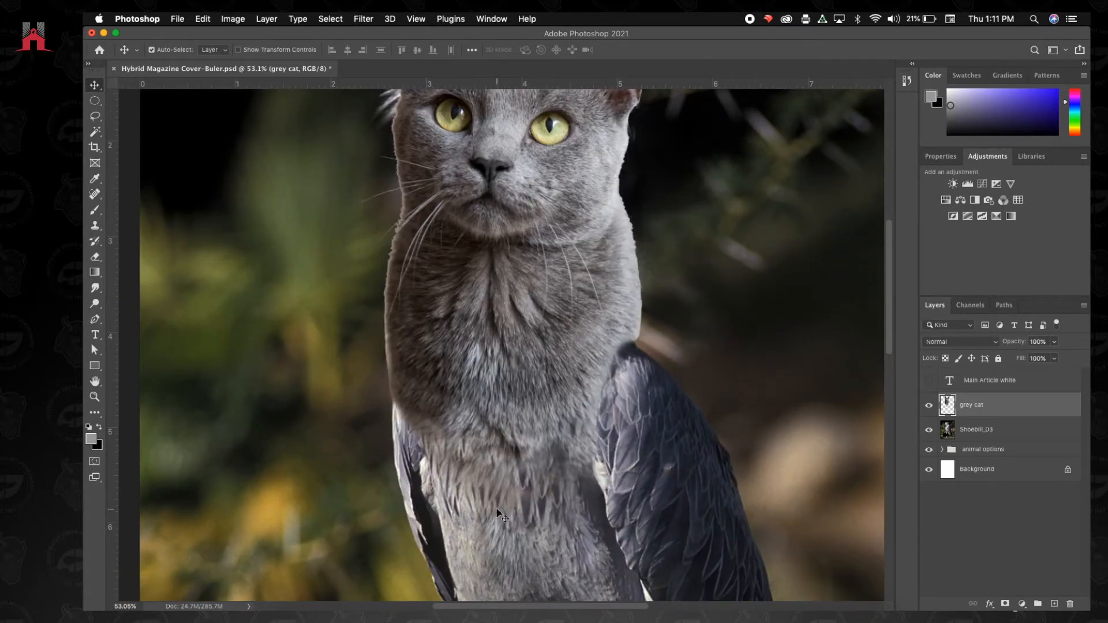
scroll(497, 512, "up", 6)
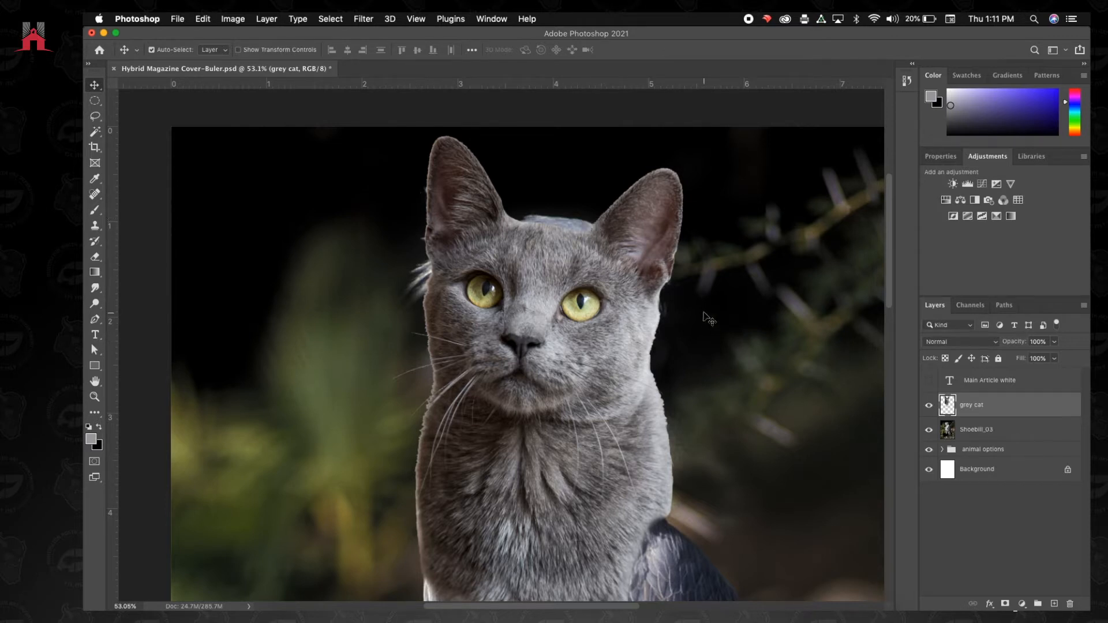
left_click(927, 407)
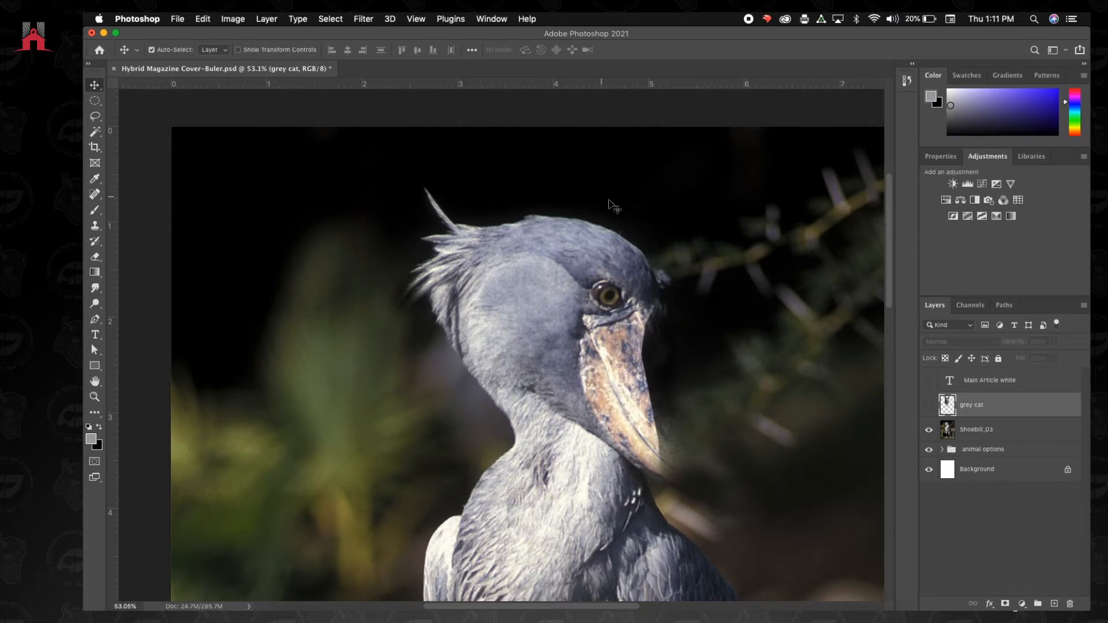
left_click(929, 406)
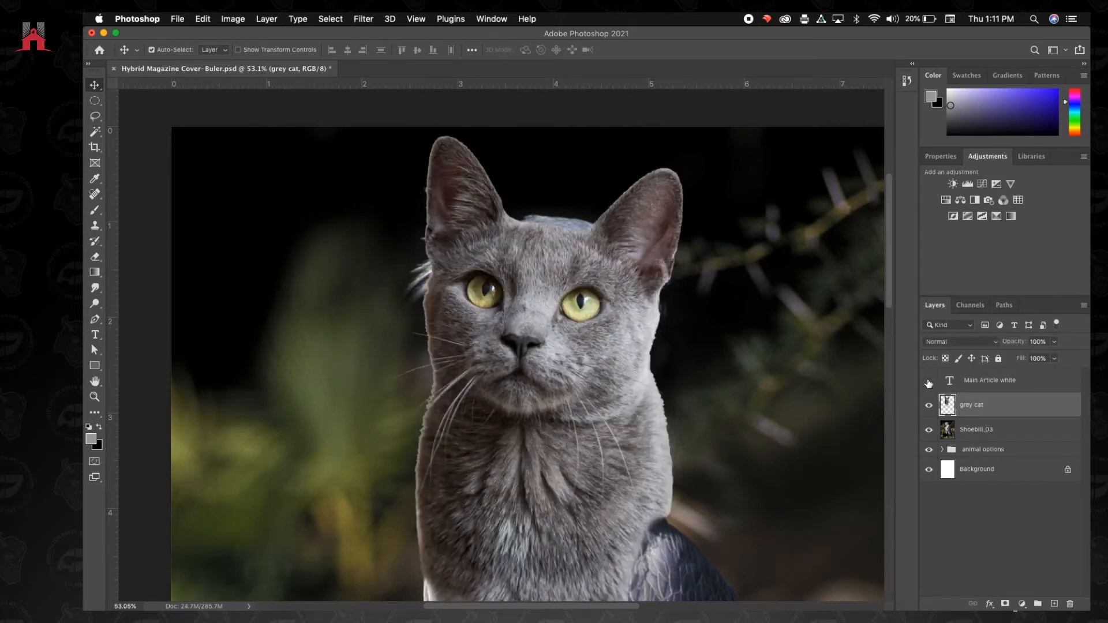
- Activate the Clone Stamp tool for retouching the stray bird feathers beside the cat's head
scroll(529, 234, "up", 5)
right_click(531, 235)
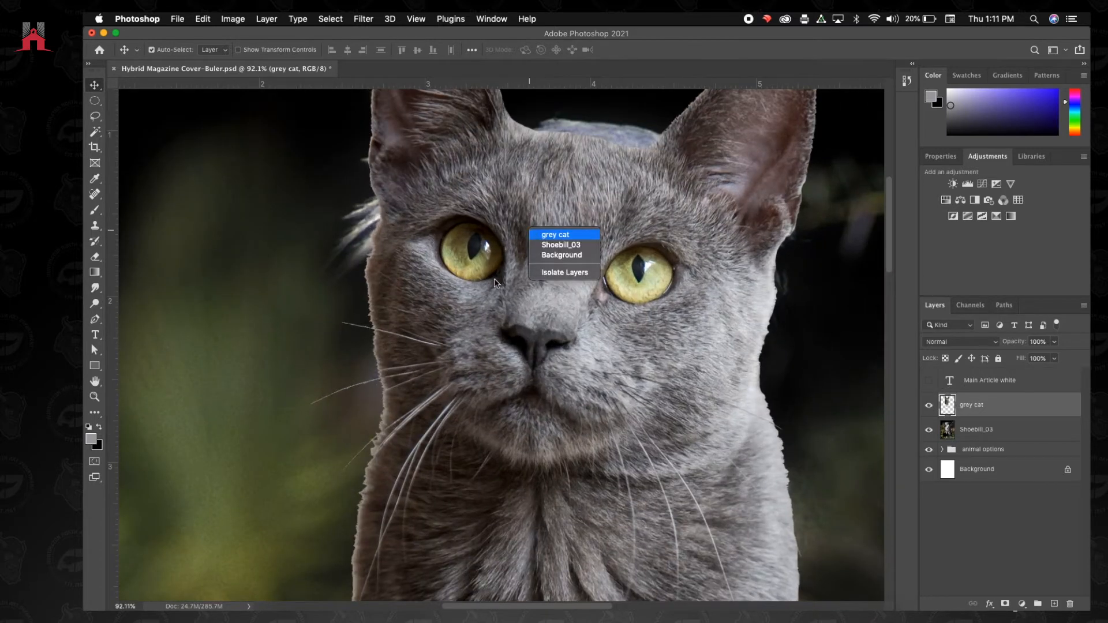
left_click(362, 297)
scroll(451, 185, "up", 5)
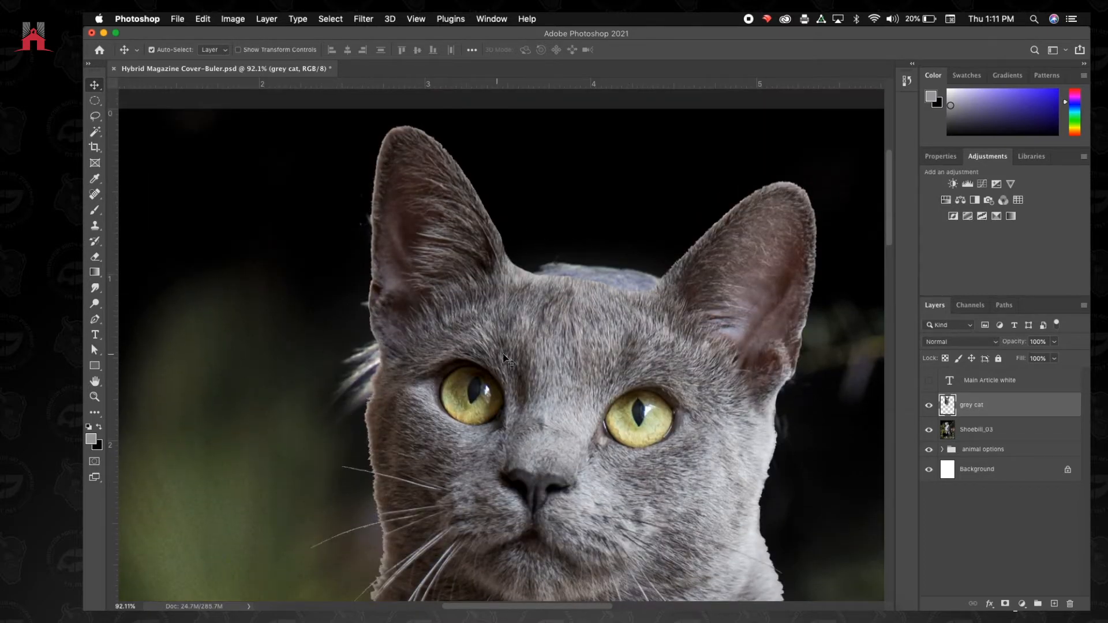
scroll(413, 371, "up", 3)
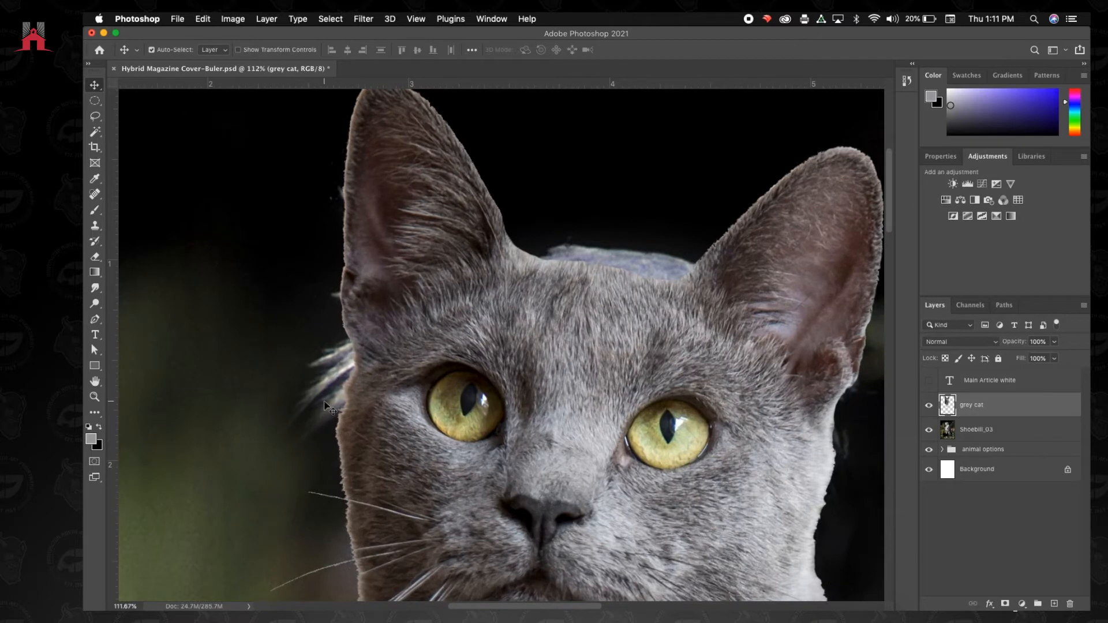
left_click(95, 225)
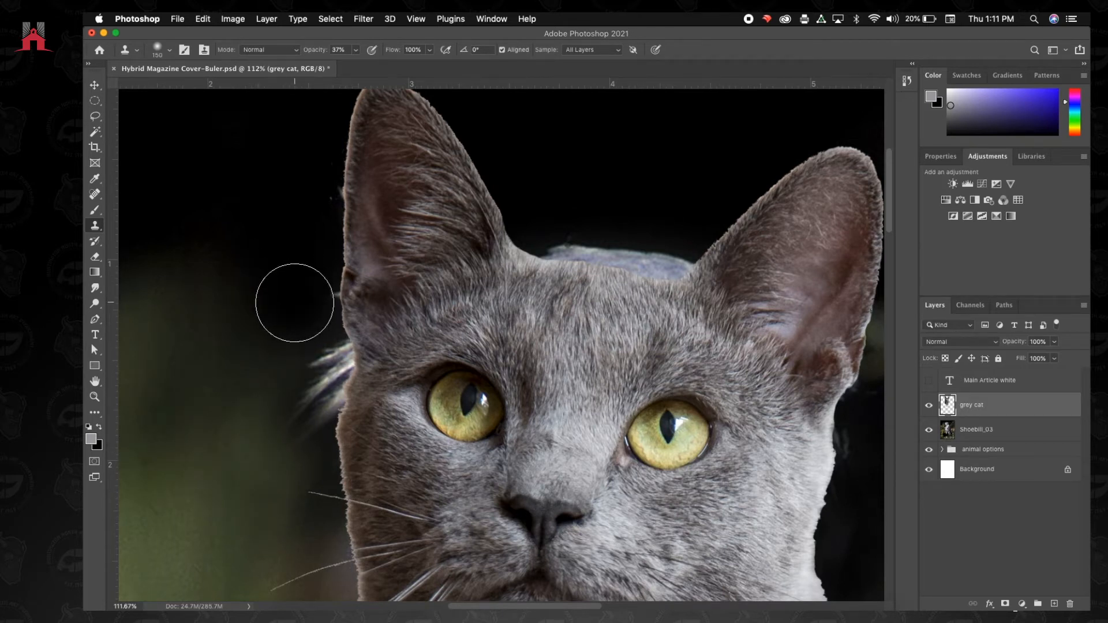
- Try cloning the dark background over the feathers beside the cat's head on the grey cat layer, and undo the strokes
mouse_move(294, 303)
left_mouse_down()
mouse_move(327, 386)
mouse_move(351, 331)
mouse_move(331, 345)
left_mouse_up()
scroll(331, 345, "down", 5)
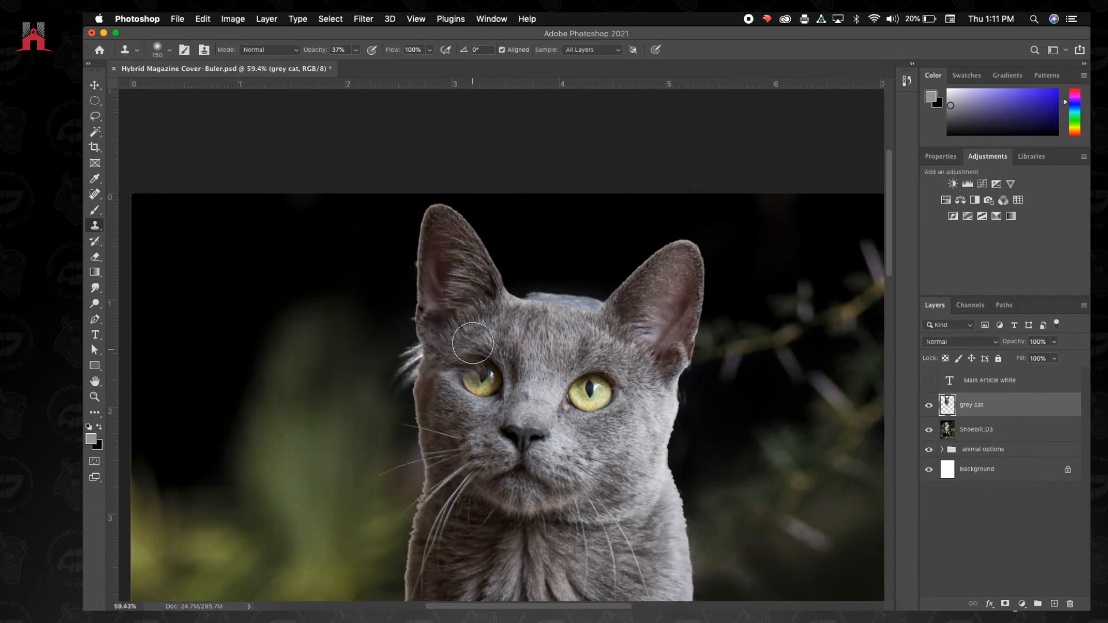
mouse_move(385, 379)
left_mouse_down()
mouse_move(403, 421)
mouse_move(400, 353)
mouse_move(412, 377)
mouse_move(463, 333)
mouse_move(386, 393)
left_mouse_up()
key("super+z")
key("super+z")
key("super+z")
- Examine the leftover bird feathers and the blurred background beside the cat's ear and cheek
scroll(377, 311, "up", 5)
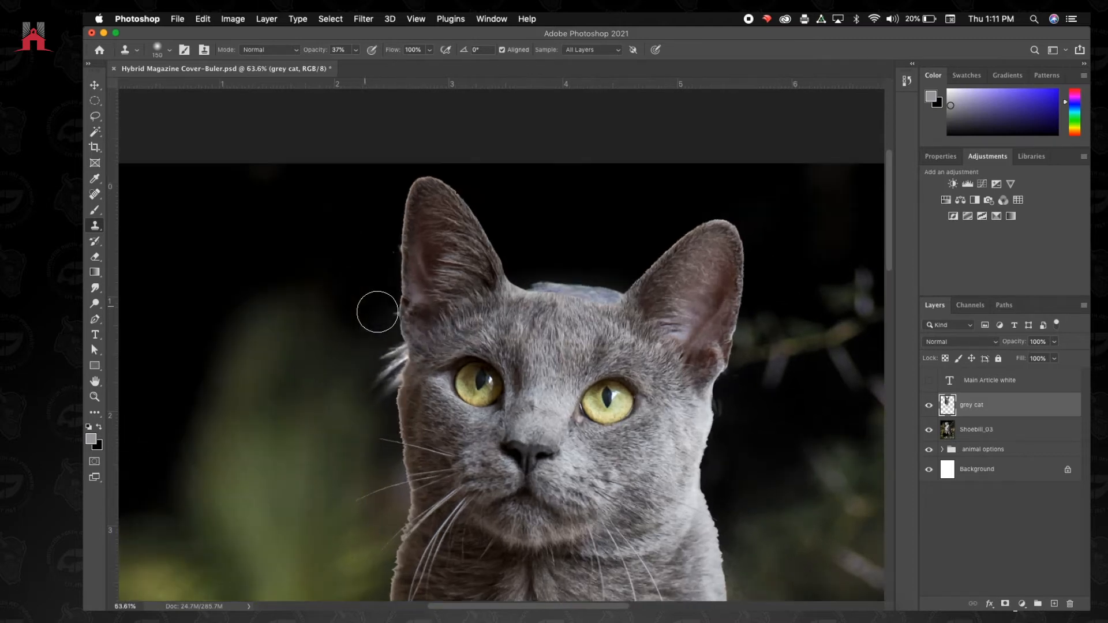
scroll(377, 312, "up", 3)
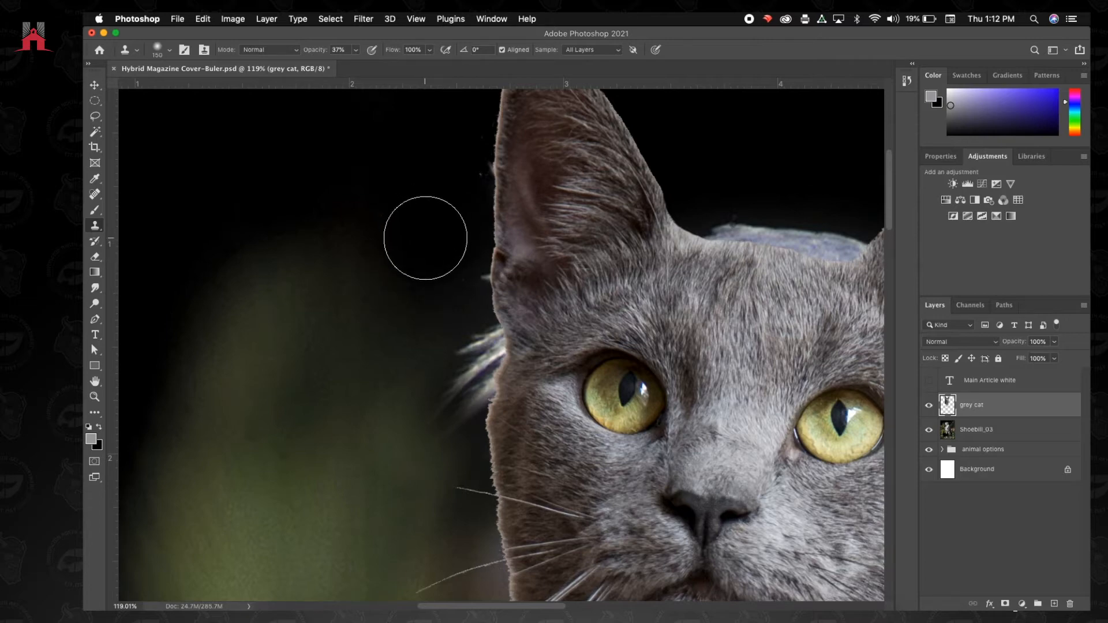
scroll(457, 306, "down", 6)
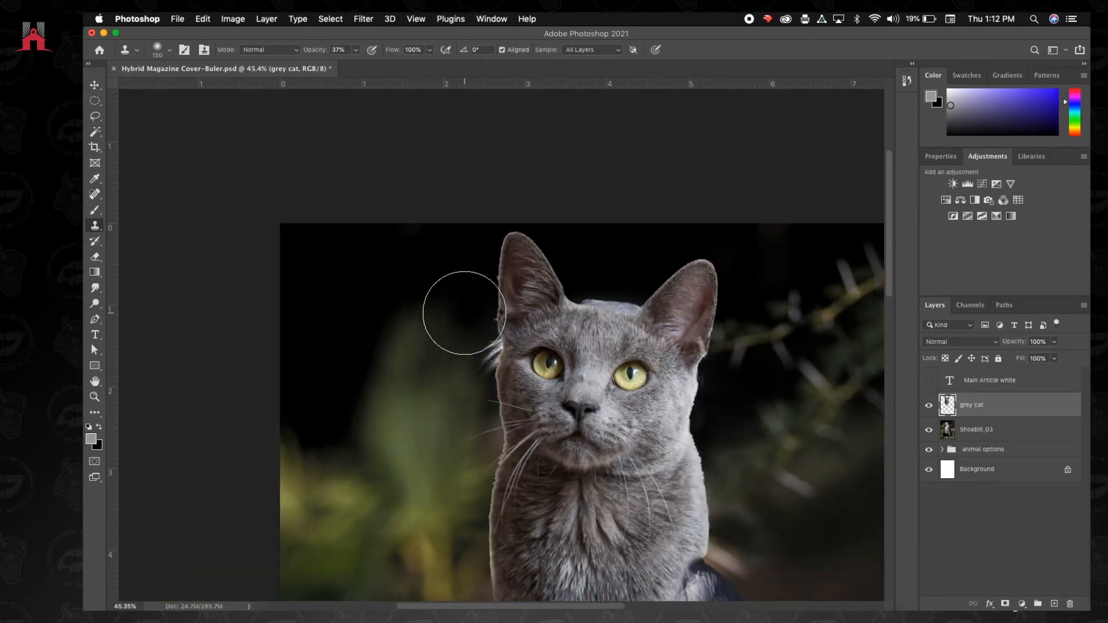
scroll(465, 315, "up", 6)
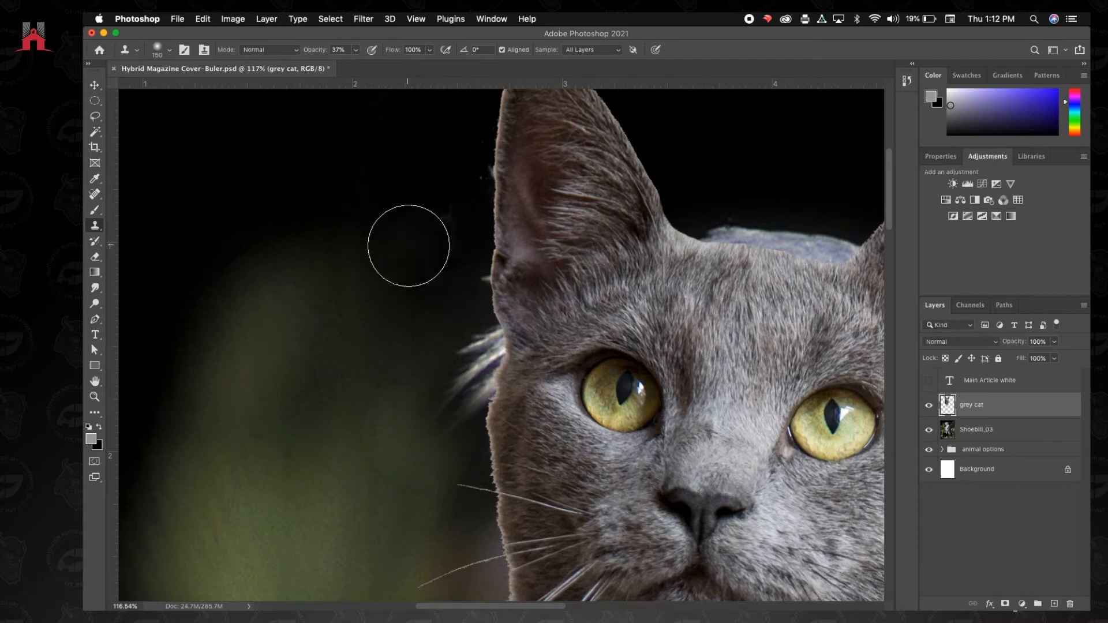
scroll(470, 323, "down", 3)
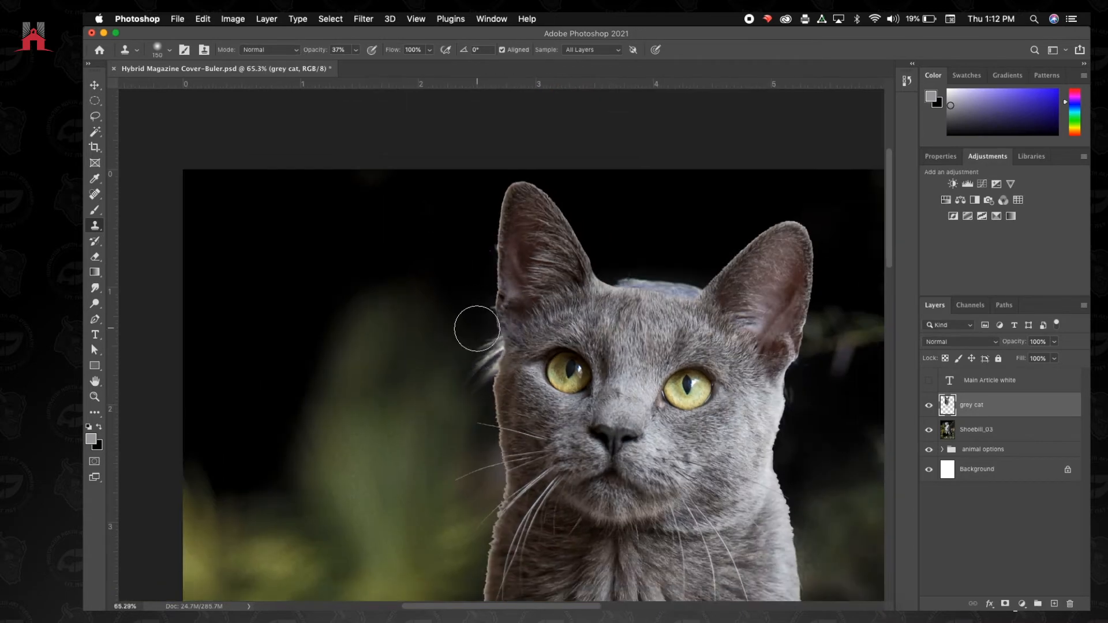
scroll(477, 328, "down", 1)
scroll(475, 324, "up", 4)
scroll(476, 329, "down", 5)
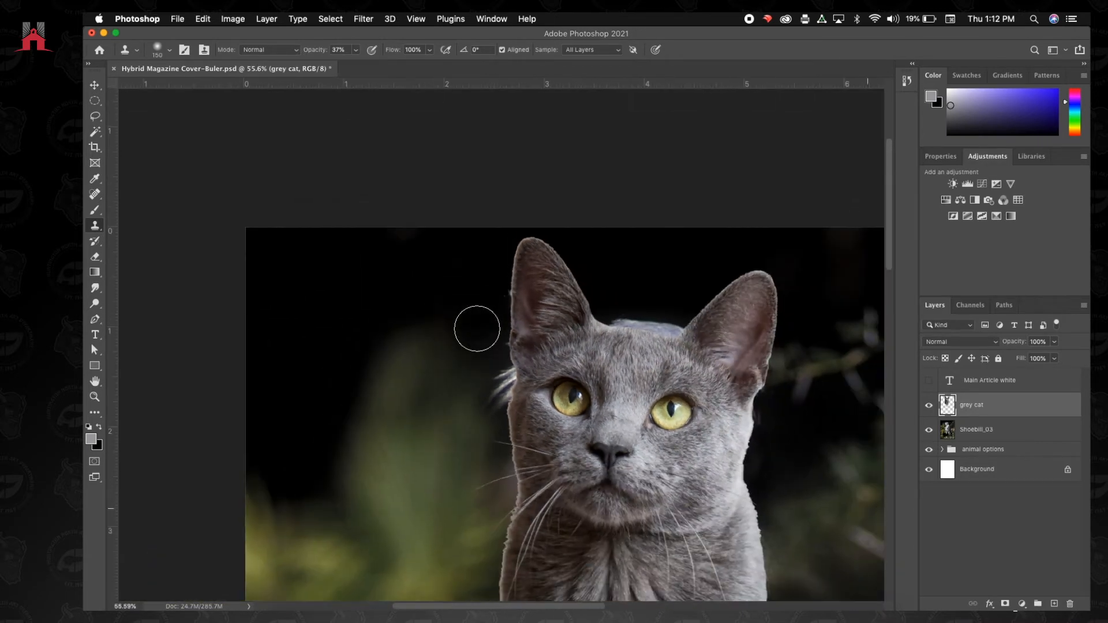
scroll(477, 329, "down", 1)
scroll(477, 328, "down", 2)
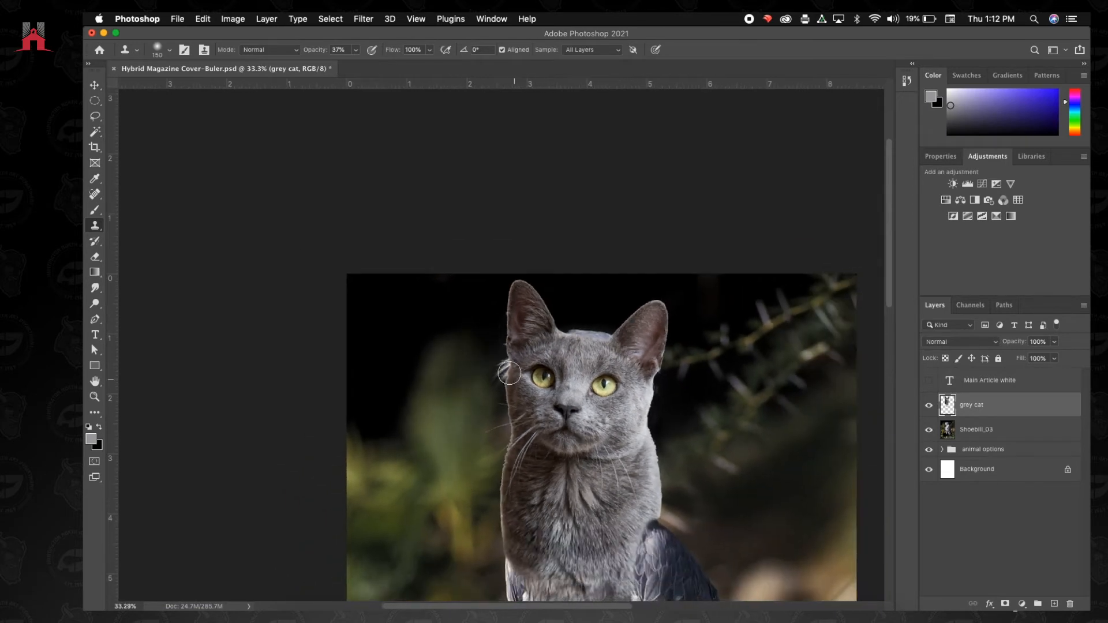
scroll(530, 414, "up", 8)
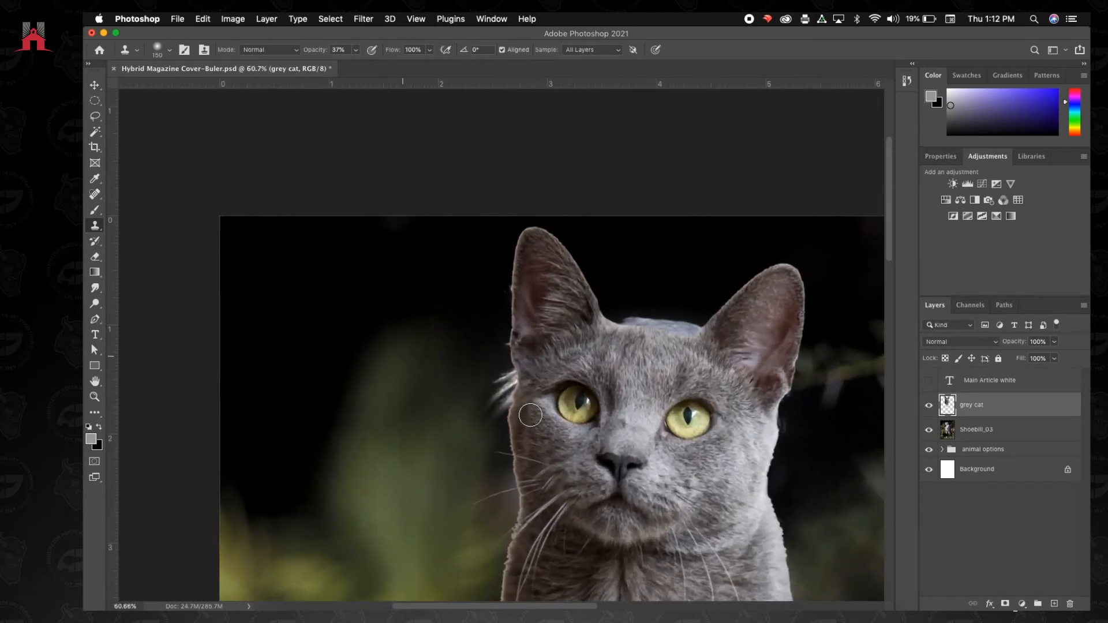
scroll(531, 415, "down", 3)
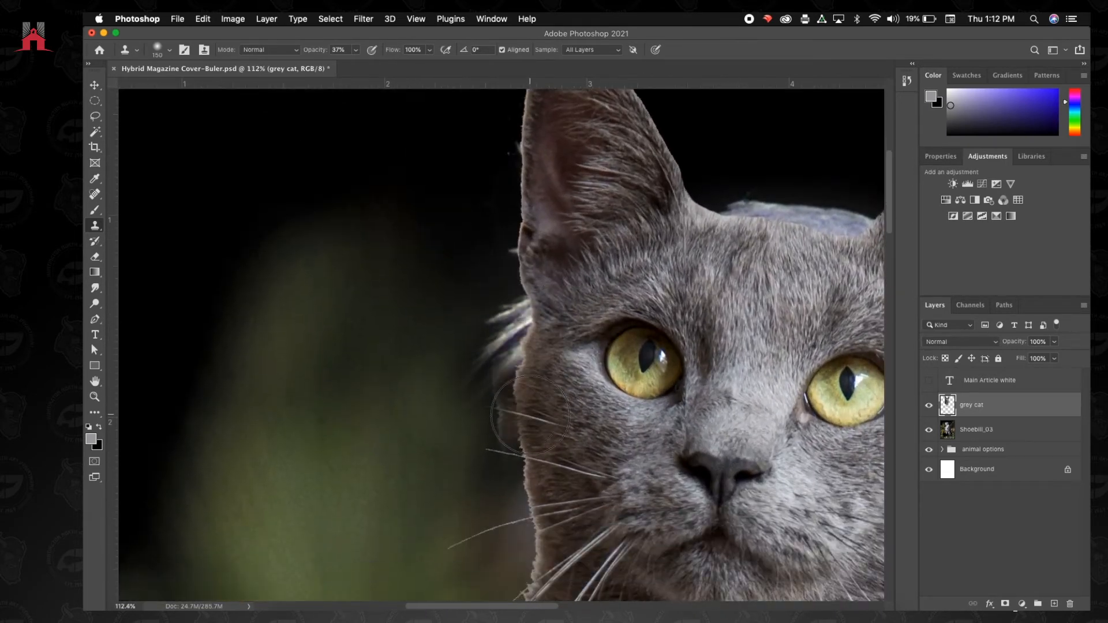
- Clone sampled patches of the blurred green background toward the area beside the cat's cheek, resampling nearby between strokes
mouse_move(466, 209)
left_mouse_down()
mouse_move(499, 320)
mouse_move(493, 280)
mouse_move(457, 404)
mouse_move(502, 313)
mouse_move(378, 361)
left_mouse_up()
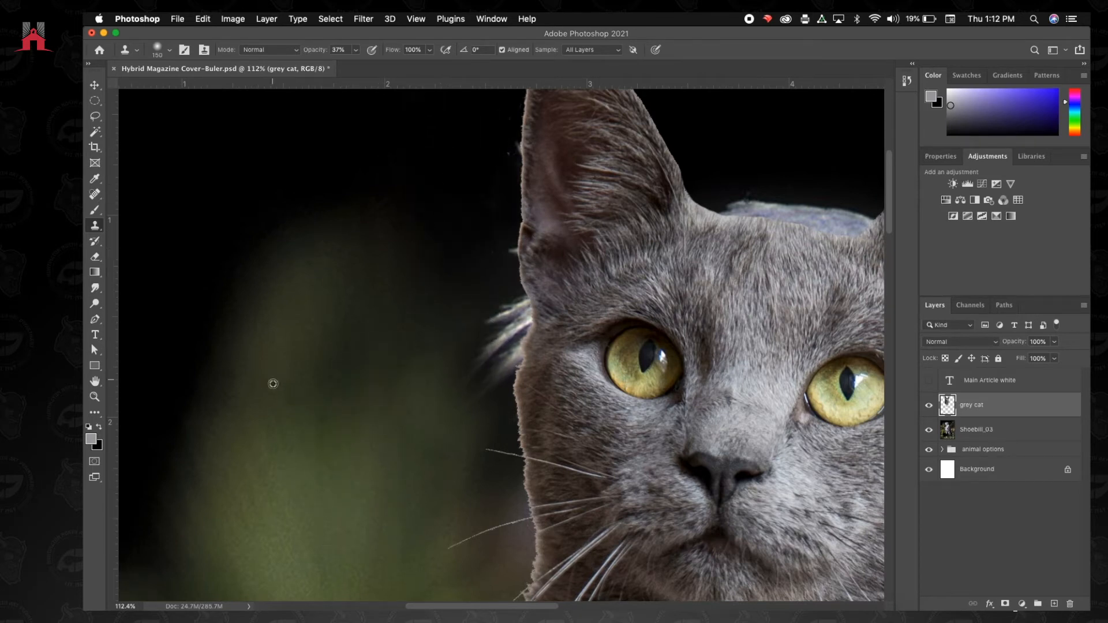
left_click(334, 346, "alt")
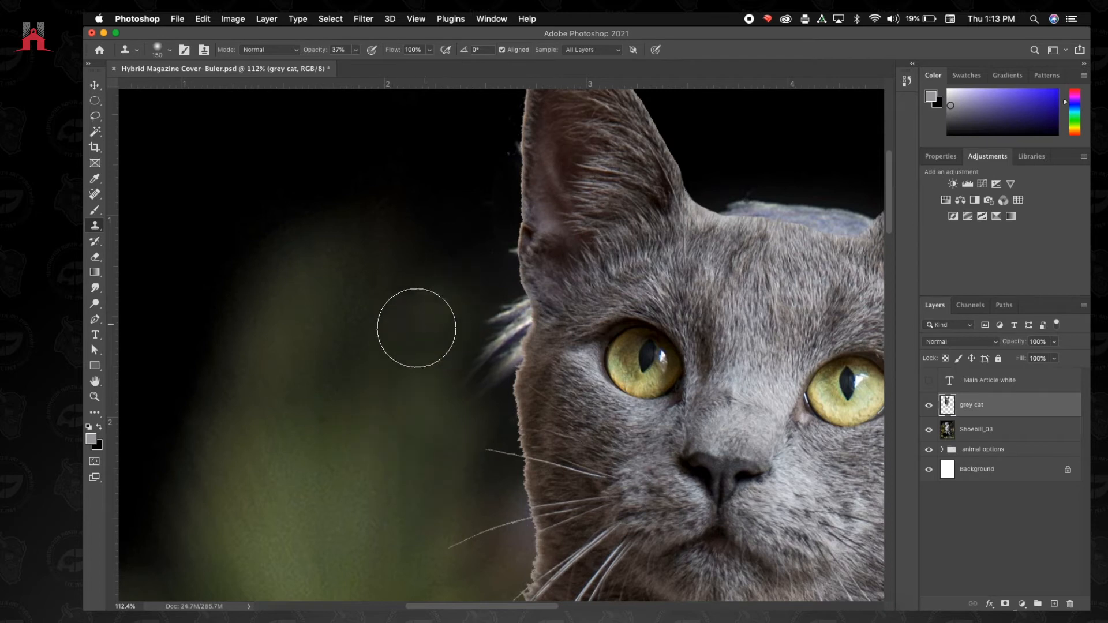
left_click(349, 332, "alt")
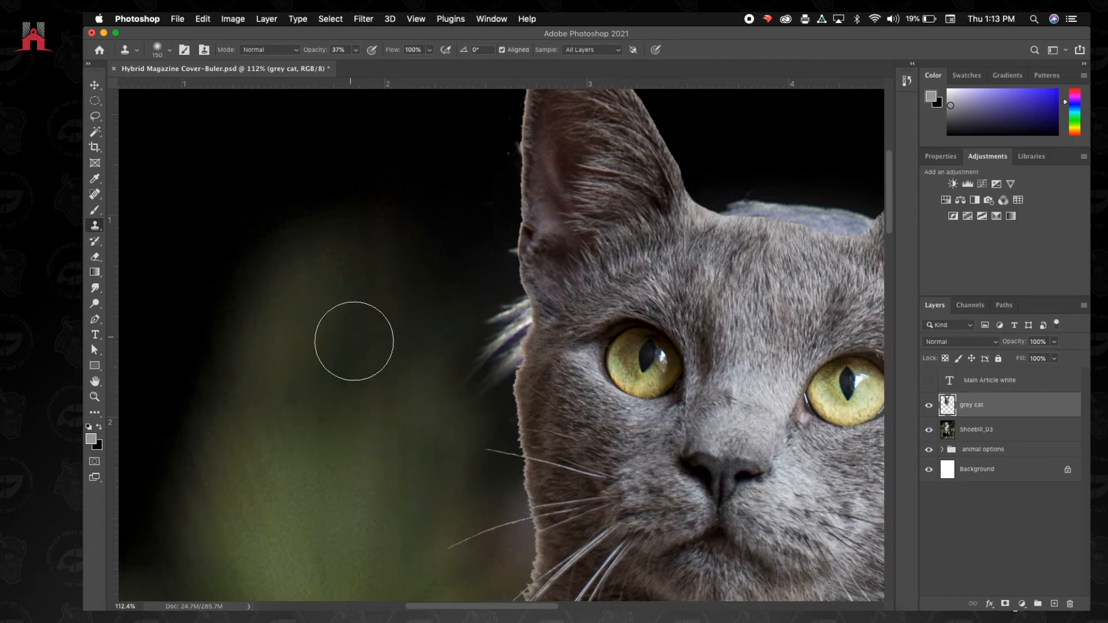
left_click(413, 346)
left_click(332, 419, "alt")
left_click(385, 416)
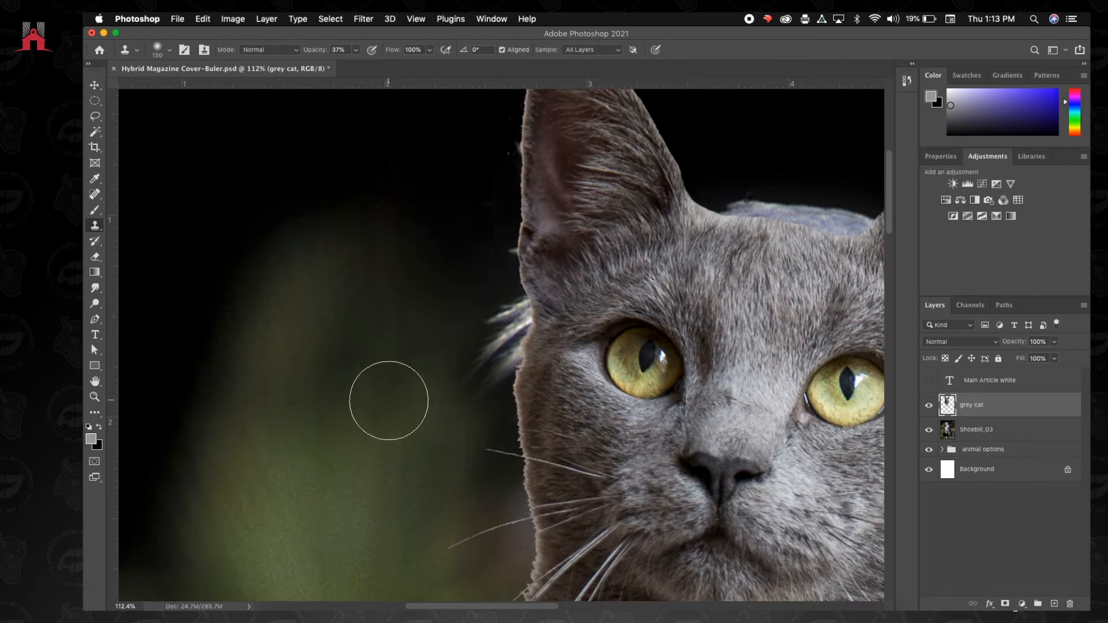
left_click(410, 435)
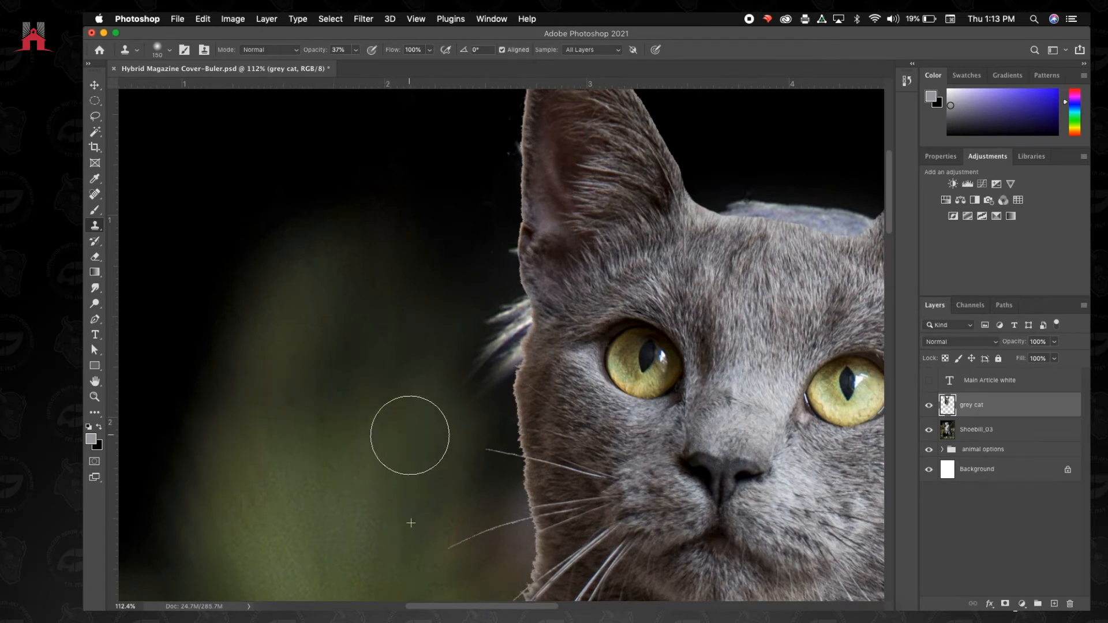
left_click(361, 508, "alt")
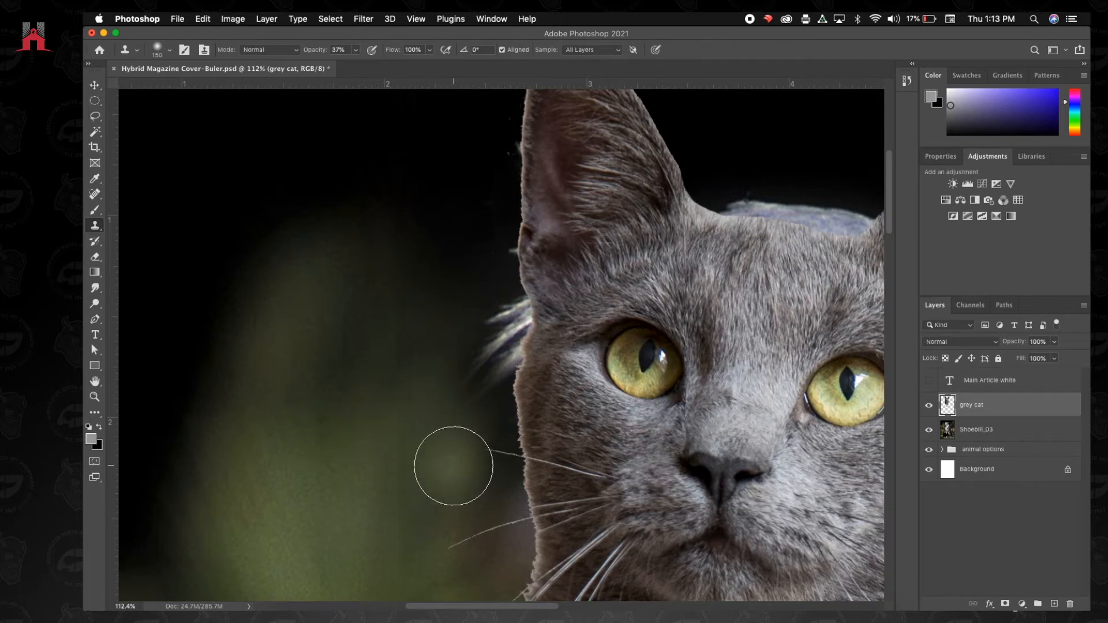
- Try cloning a dark patch onto the lower green background and undo the latest clone strokes
left_click(252, 570)
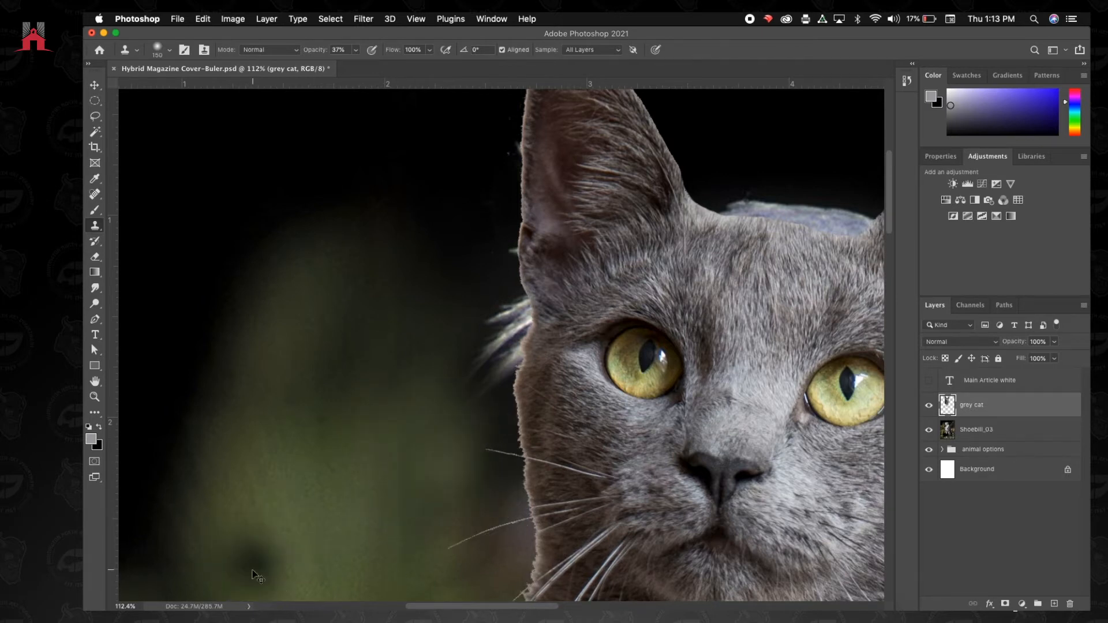
key("super+z")
key("super+z")
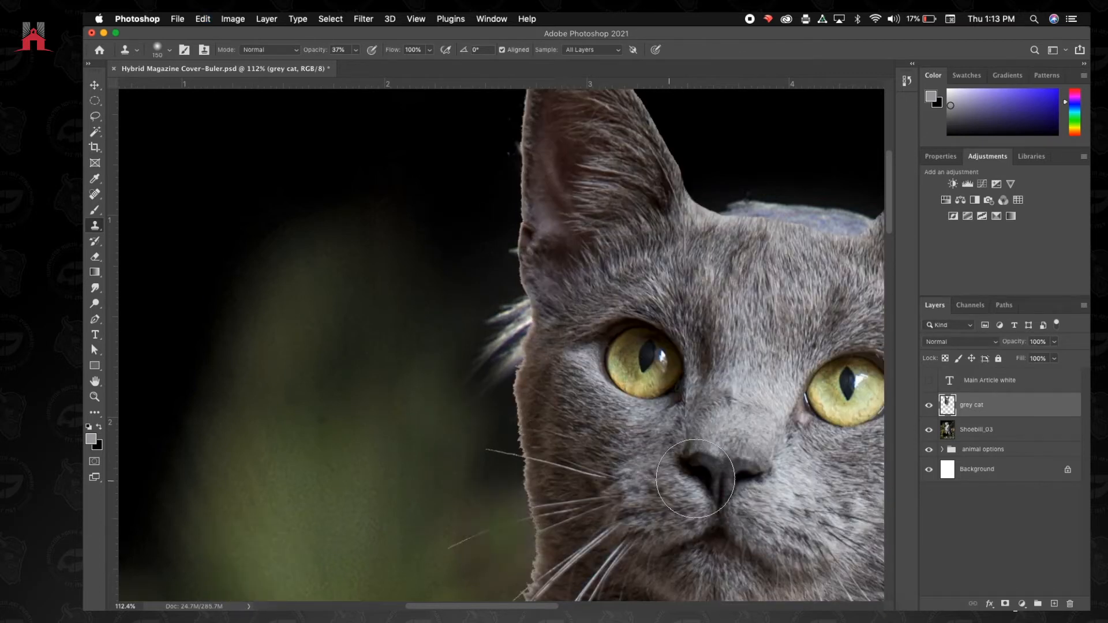
- Select the Shoebill_03 layer and try cloning on its blurred green background, undoing the last clone stroke
left_click(991, 437)
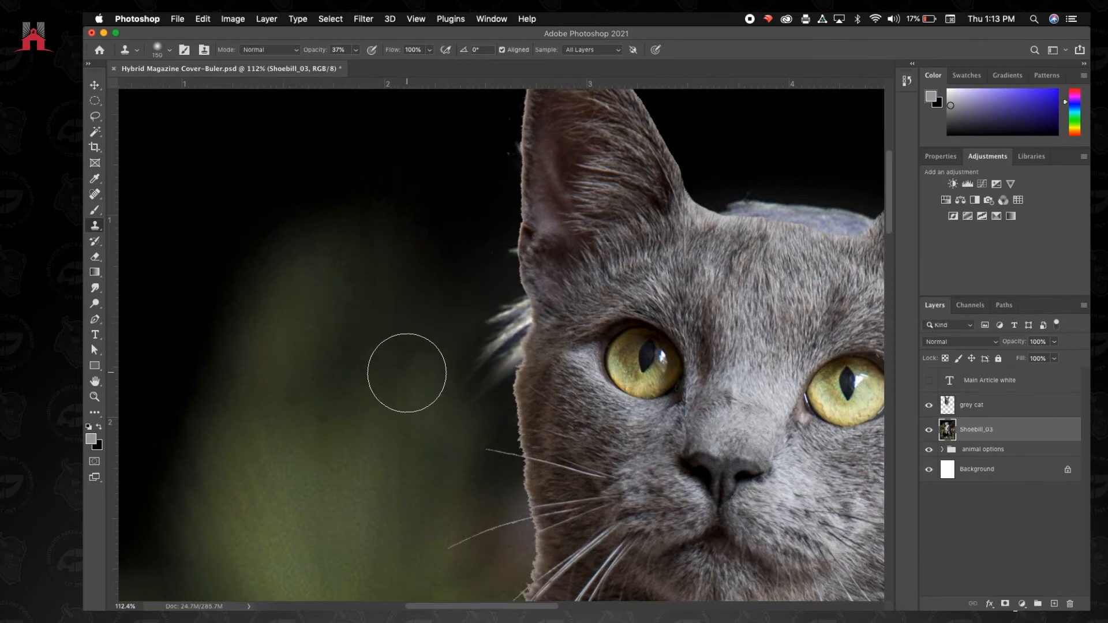
left_click(351, 492, "alt")
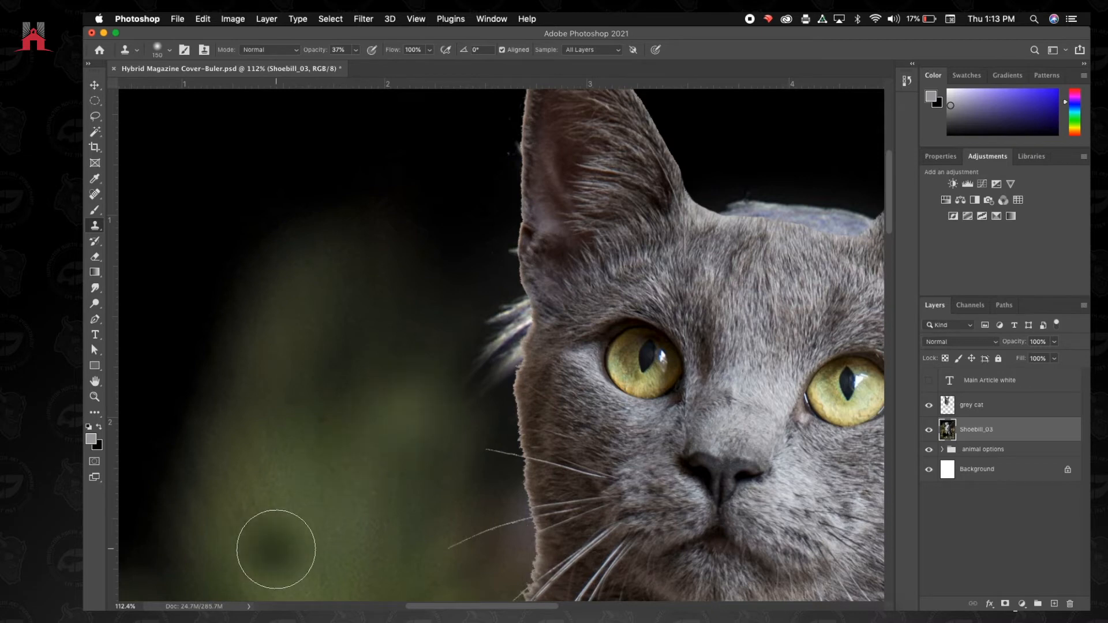
key("super+z")
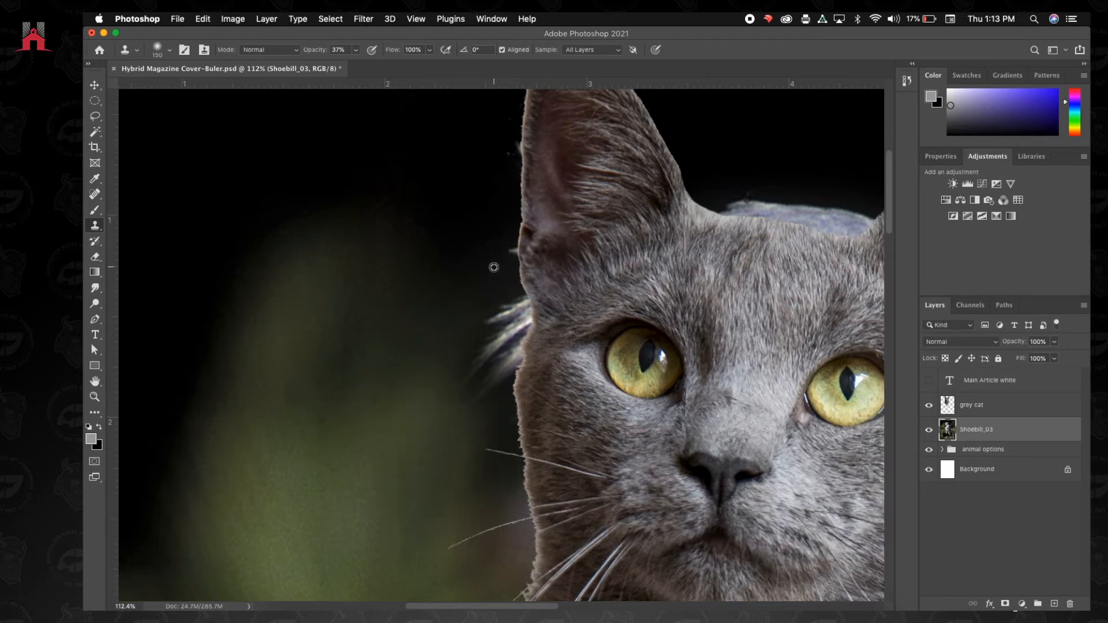
- Try cloning dark background beside the cat's cheek on the Shoebill_03 layer and undo the stroke
left_click(485, 227, "alt")
left_click_drag(515, 398, 511, 433)
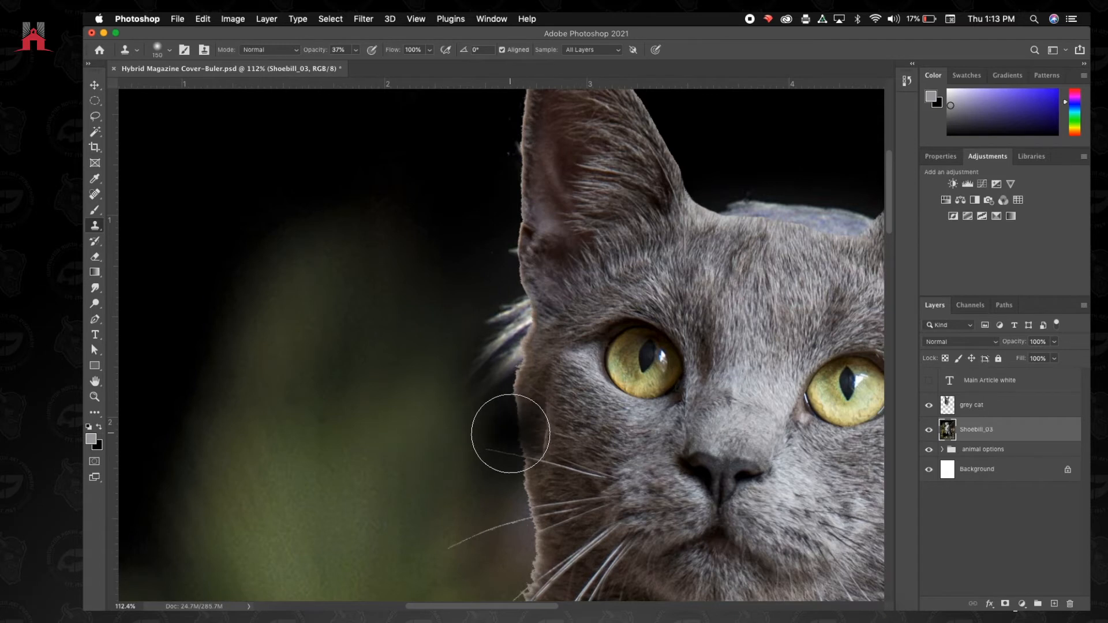
key("super+z")
- Clone nearby dark background over the stray feather tips beside the base of the cat's left-hand ear, resampling between strokes
left_click(496, 198, "alt")
left_click_drag(516, 249, 509, 240)
left_click(515, 240)
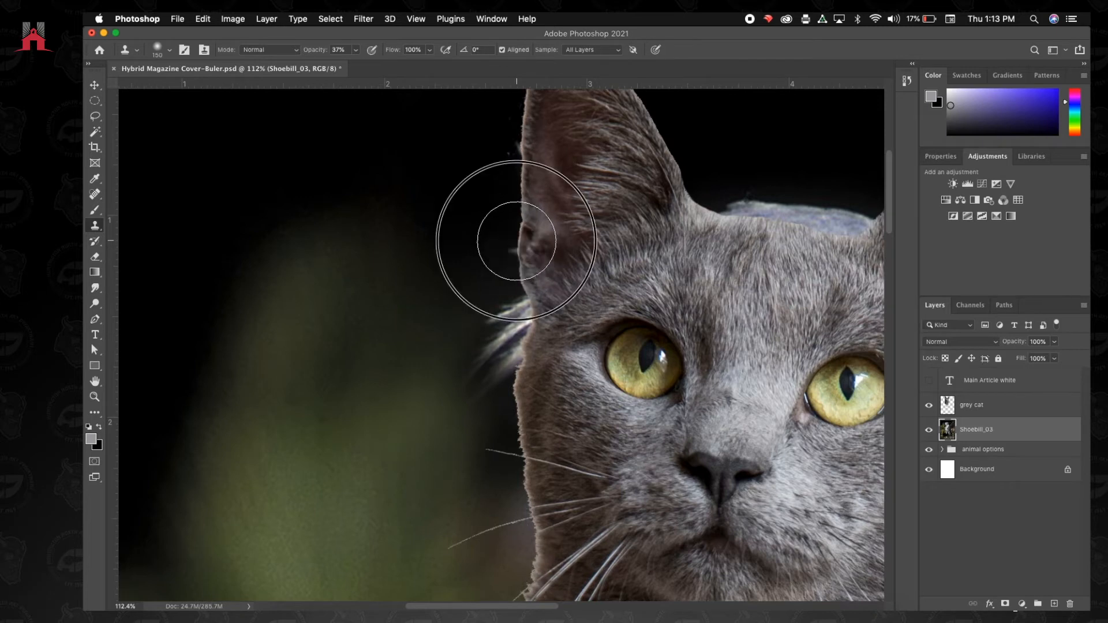
left_click(483, 201, "alt")
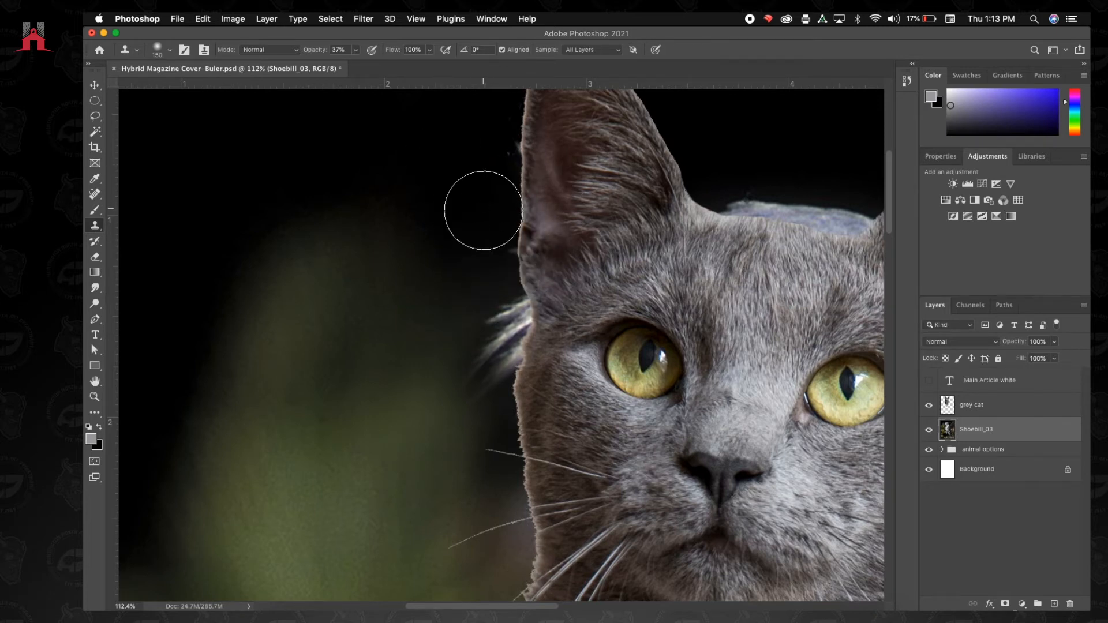
left_click(506, 249)
- Clone dark background over the bright feather tuft sticking out between the cat's left-hand ear and cheek
left_click(475, 192, "alt")
left_click(524, 299)
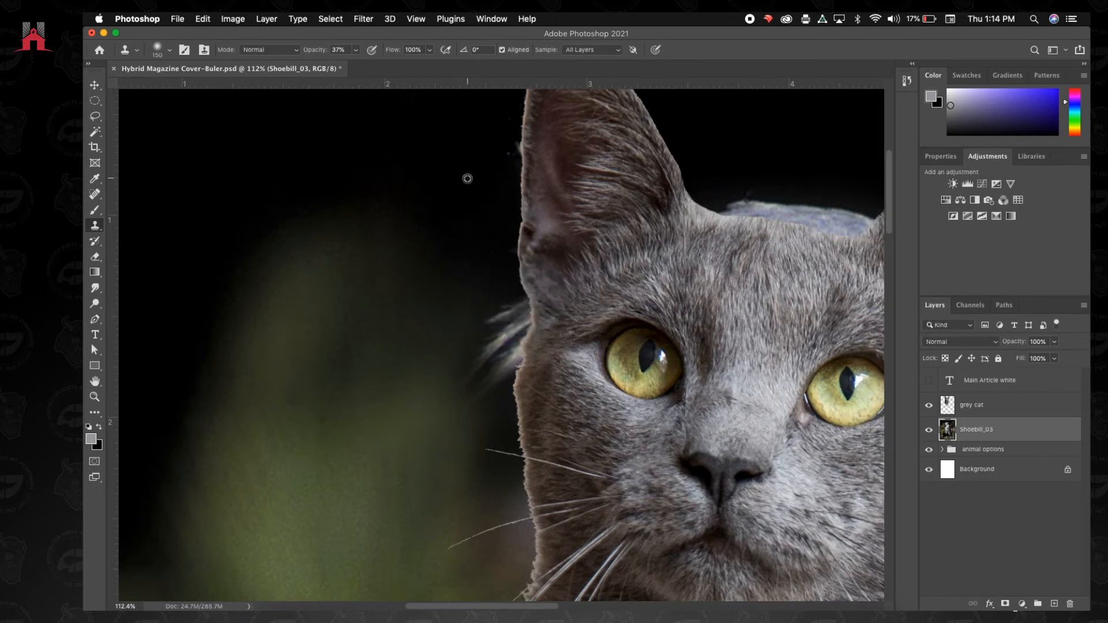
left_click(514, 318)
left_click_drag(515, 319, 513, 343)
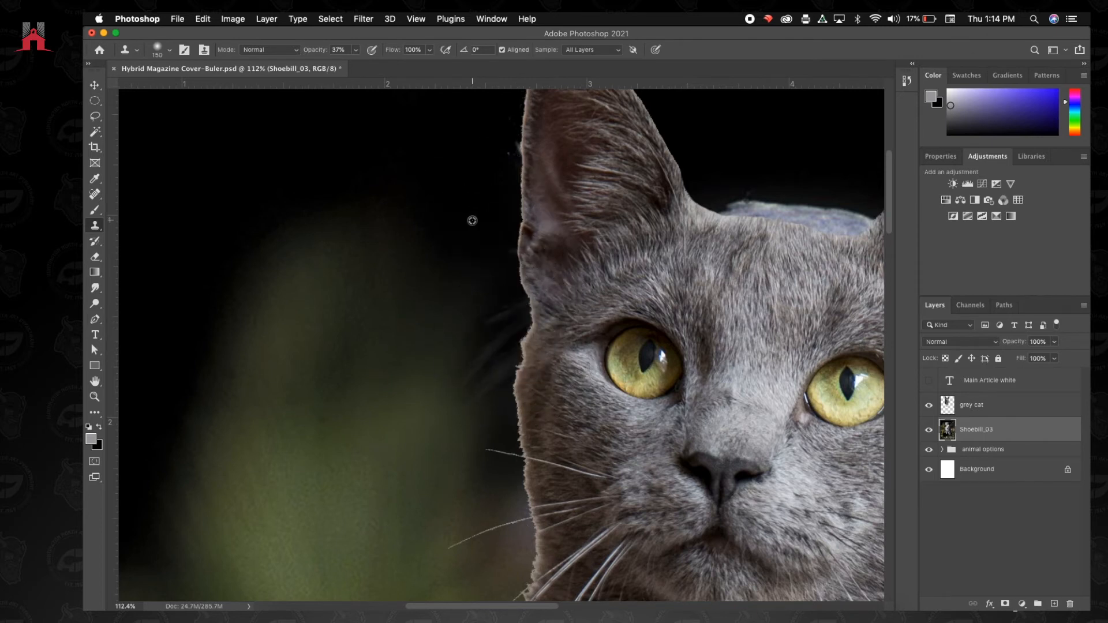
left_click(509, 303)
left_click(508, 309)
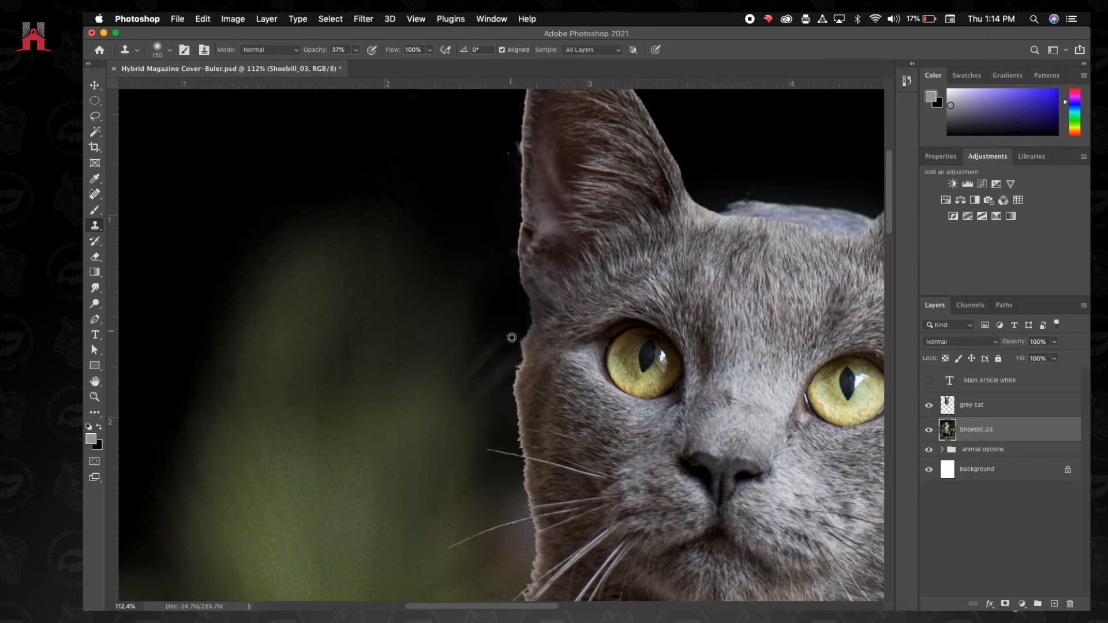
- Clone resampled dark background over the remaining faint feather wisps beside the cat's cheek at eye level
left_click(495, 263, "alt")
left_click(506, 357)
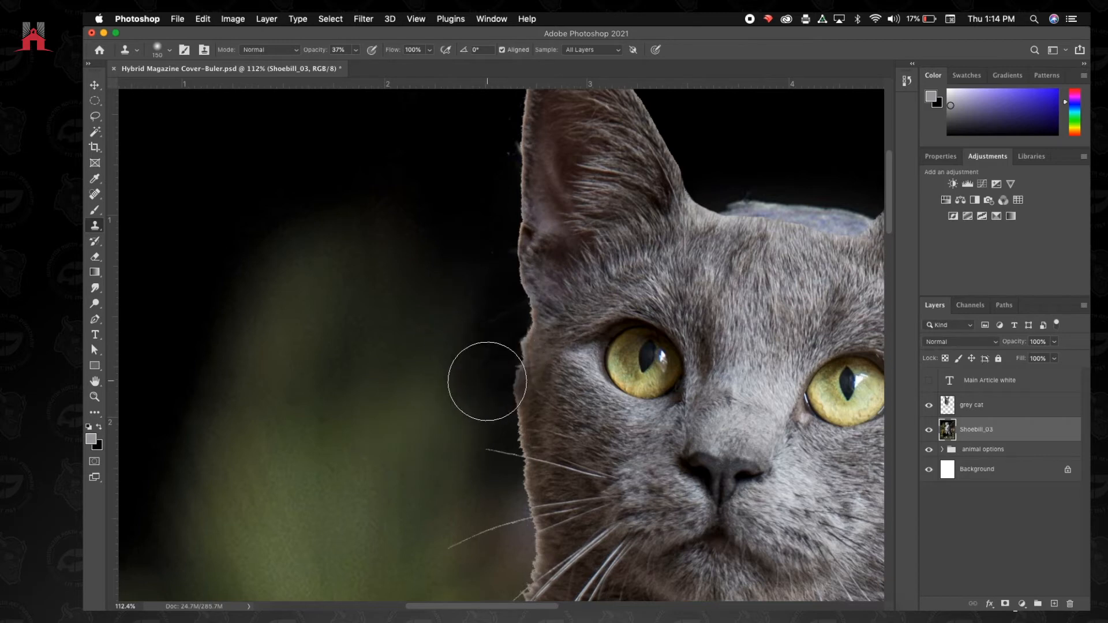
left_click(483, 380)
left_click(472, 385)
left_click(495, 219, "alt")
left_click(495, 385)
left_click(487, 374)
left_click(492, 374)
- Clone dark background samples over the upper edge of the green blur and the spot below the cat's ear
left_click(448, 135, "alt")
left_click(438, 433)
left_click(462, 196, "alt")
left_click(513, 305)
left_click(440, 205, "alt")
left_click(435, 409)
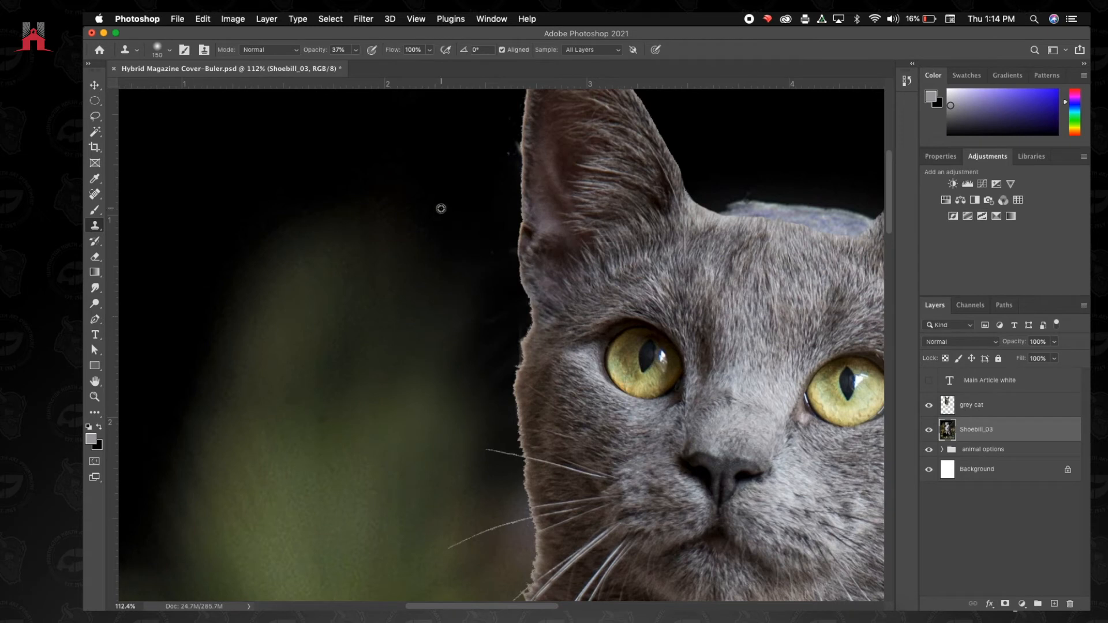
- Clone samples of the lower green blur onto the darkened background beside the cheek to blend the transition
left_click(378, 520, "alt")
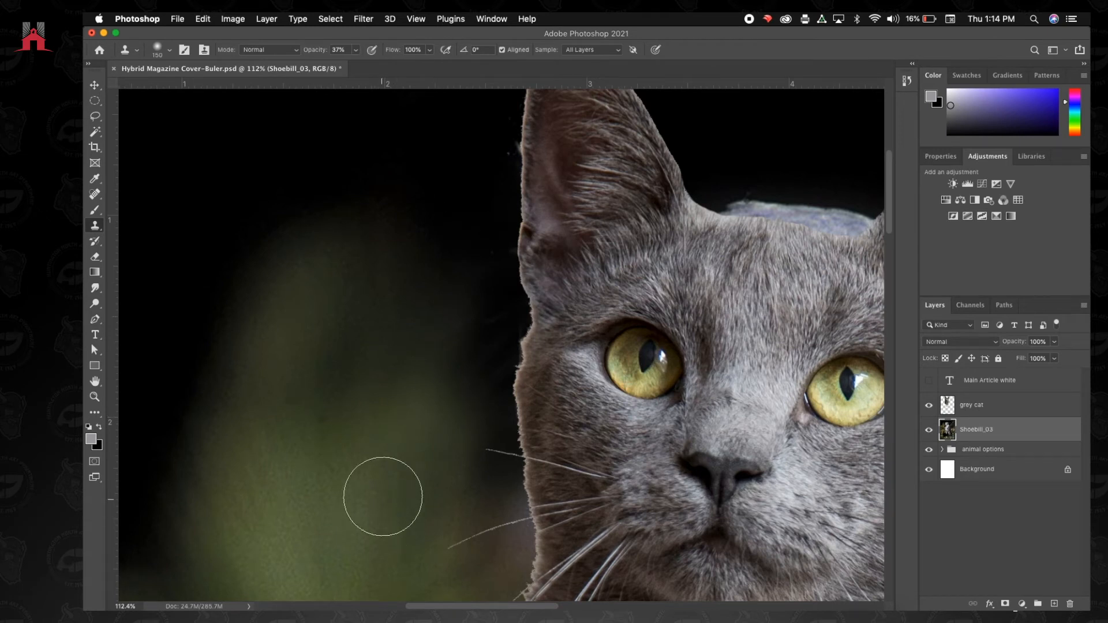
left_click(415, 431)
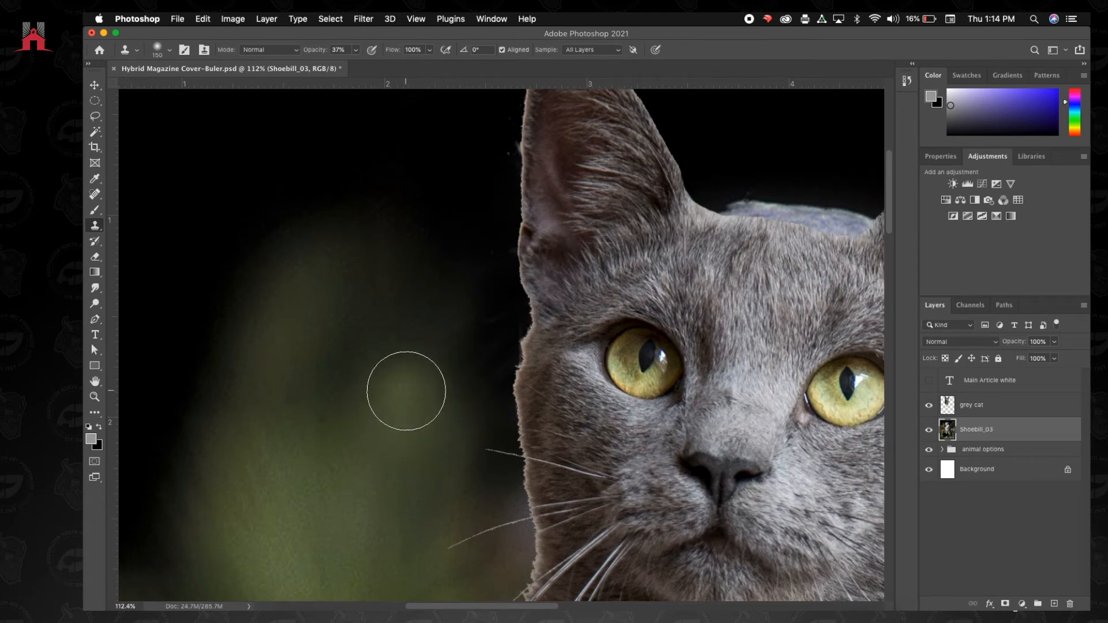
left_click(368, 509, "alt")
left_click(451, 378)
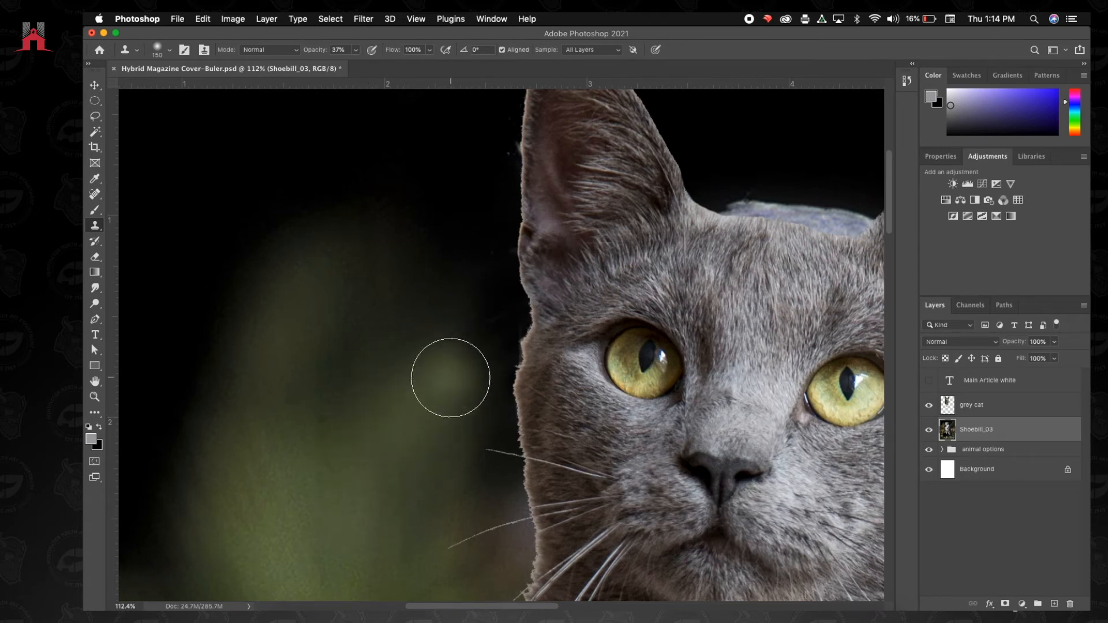
left_click(436, 544, "alt")
left_click(462, 391)
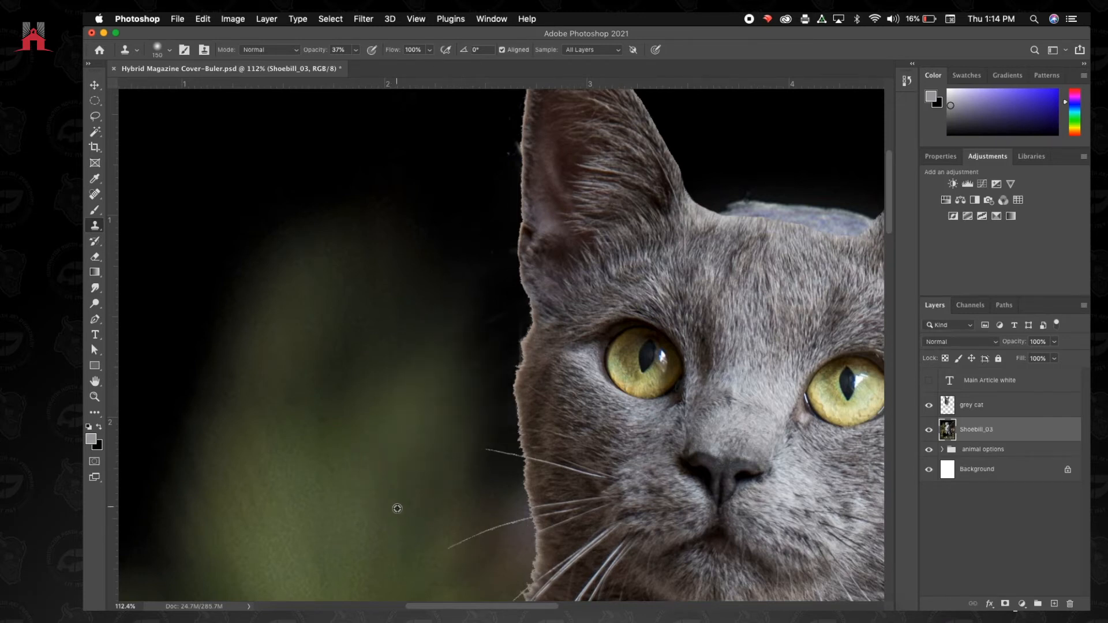
left_click(383, 522, "alt")
left_click(438, 358)
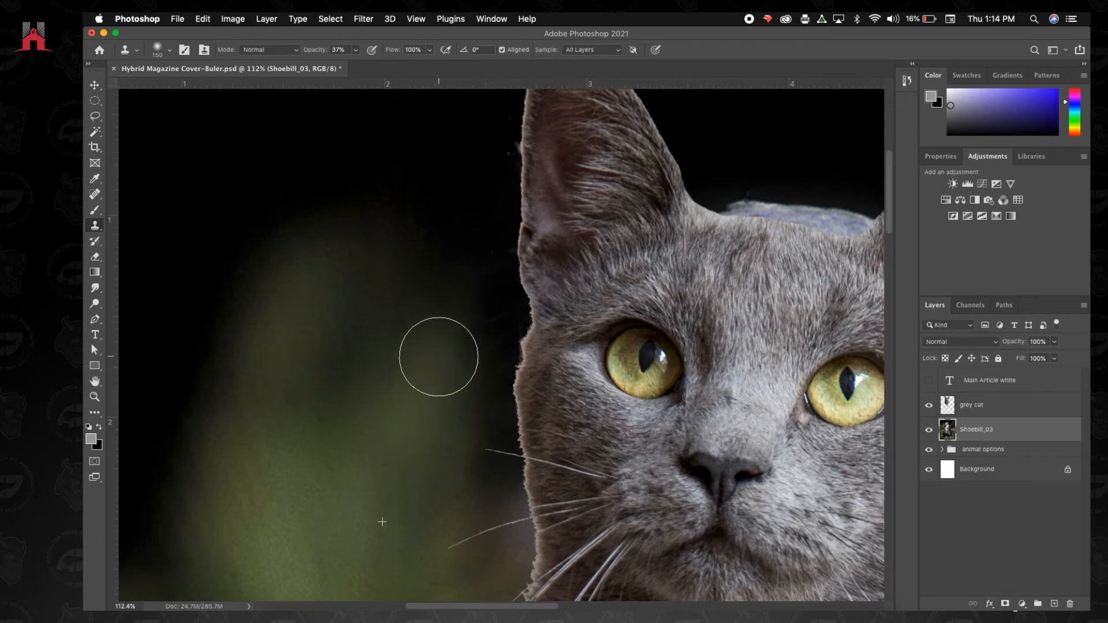
- Clone sampled background along the edge of the cat's cheek behind the whiskers
key("super+0")
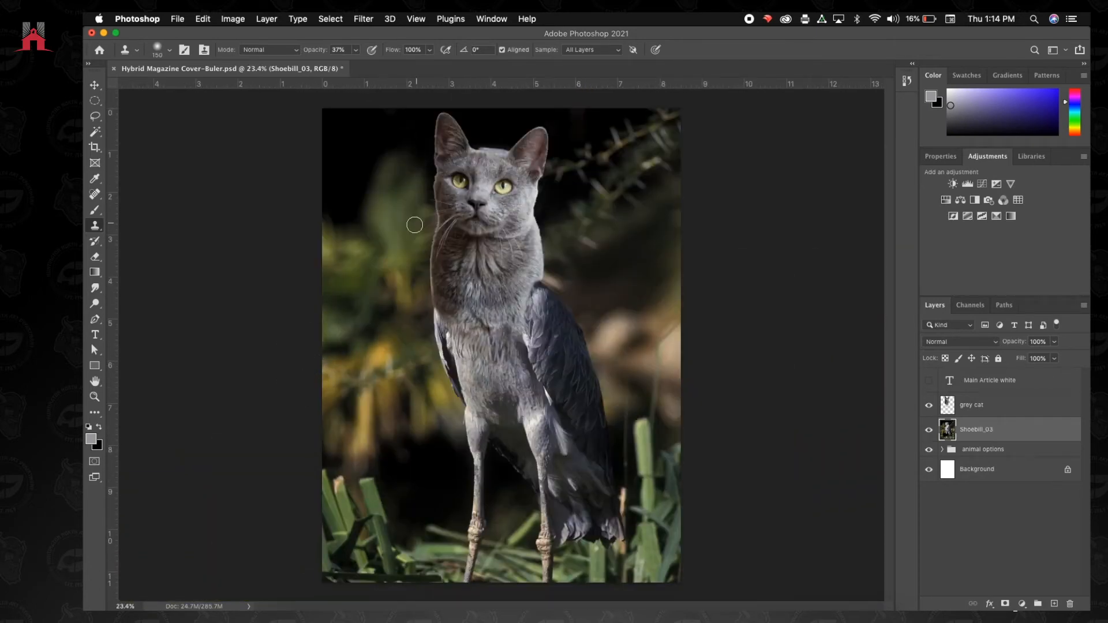
scroll(427, 256, "up", 5)
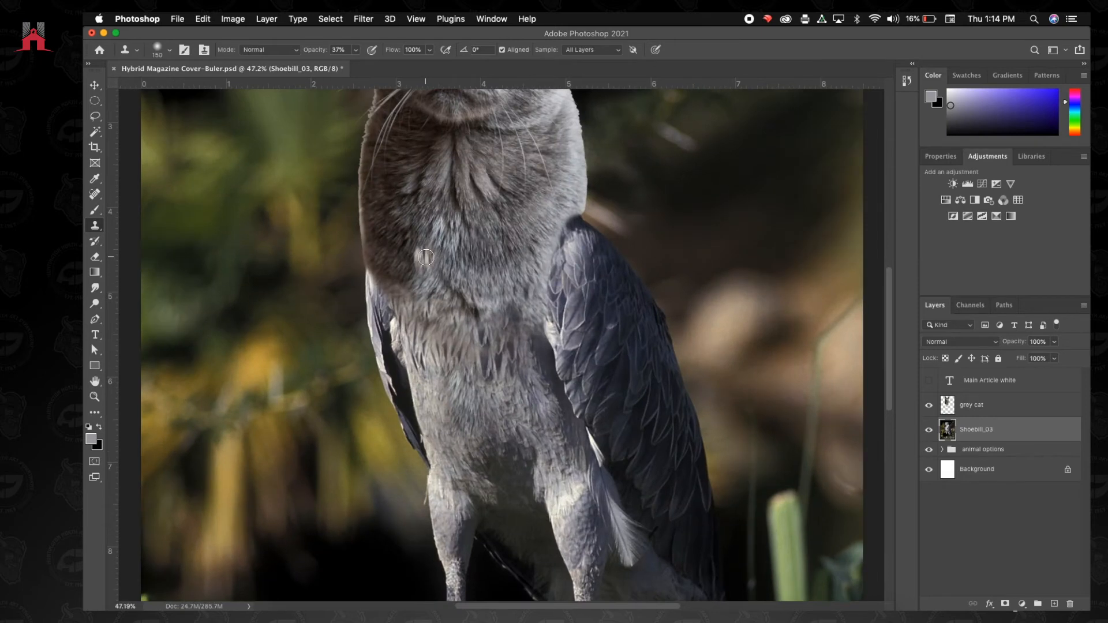
scroll(424, 258, "up", 5)
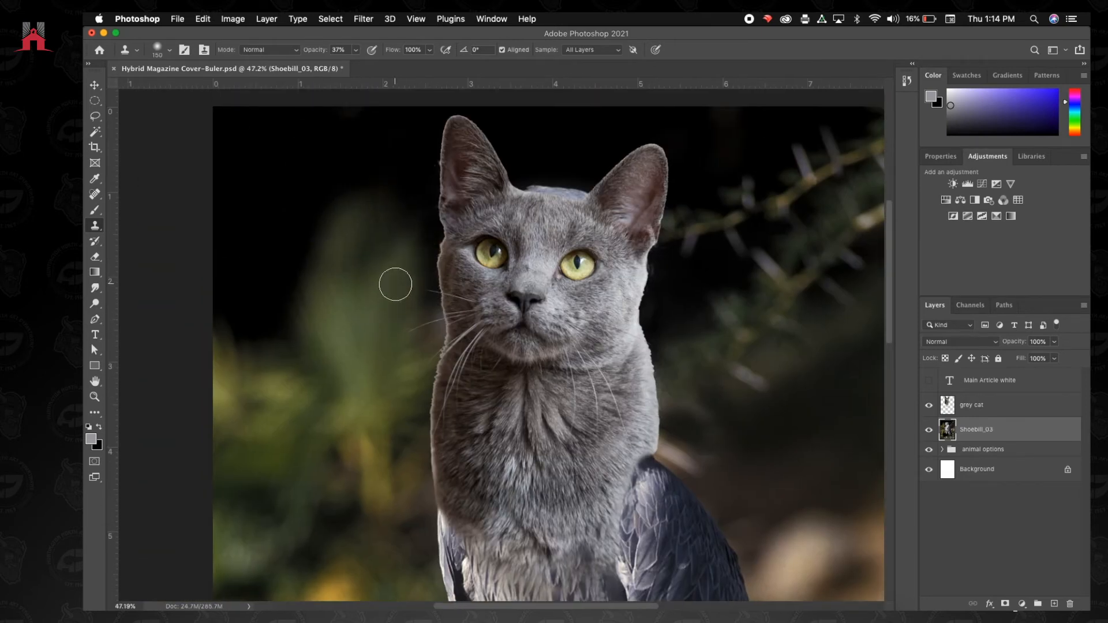
left_click(375, 308, "alt")
scroll(413, 295, "up", 3)
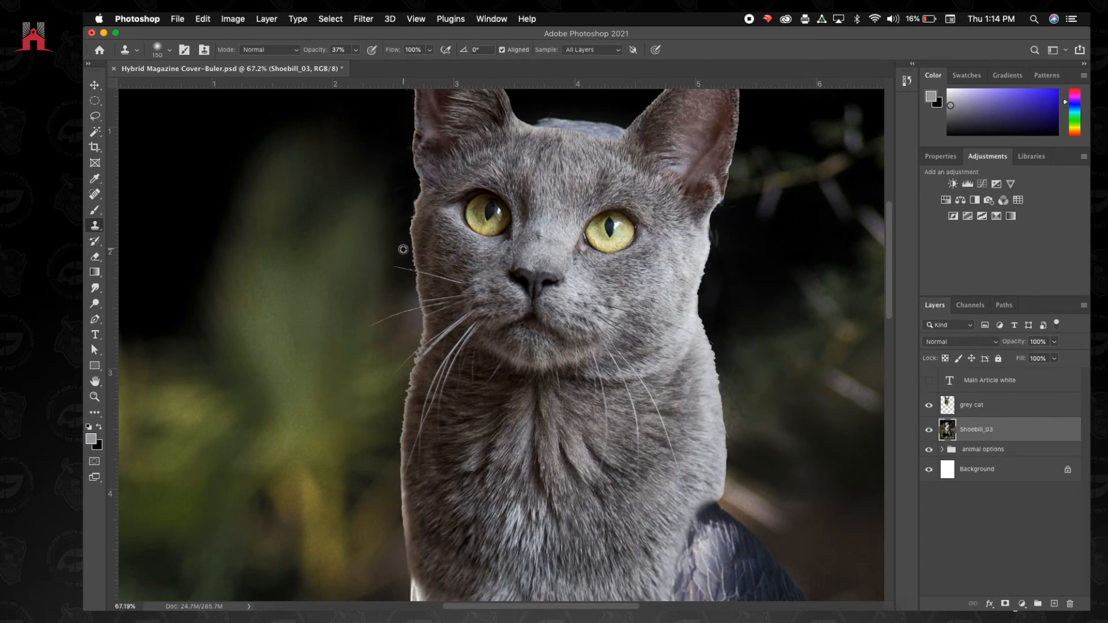
mouse_move(418, 293)
left_mouse_down()
mouse_move(416, 307)
mouse_move(419, 285)
left_mouse_up()
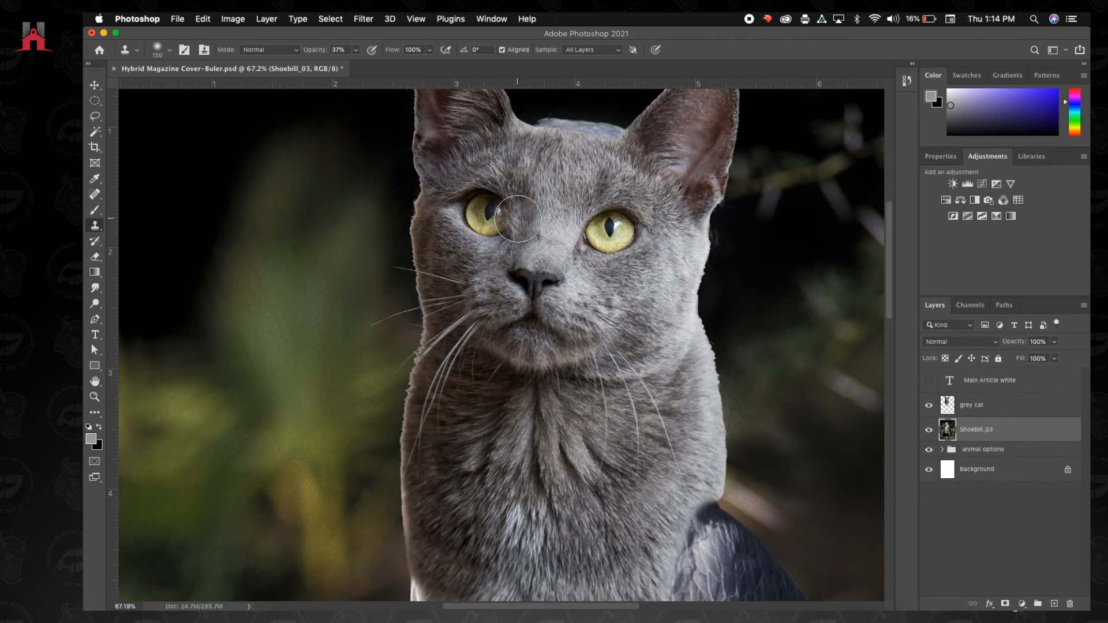
- Clone black background over the bird's crown showing above the cat's head, starting beside the right-hand ear
scroll(514, 219, "up", 3)
scroll(517, 218, "up", 10)
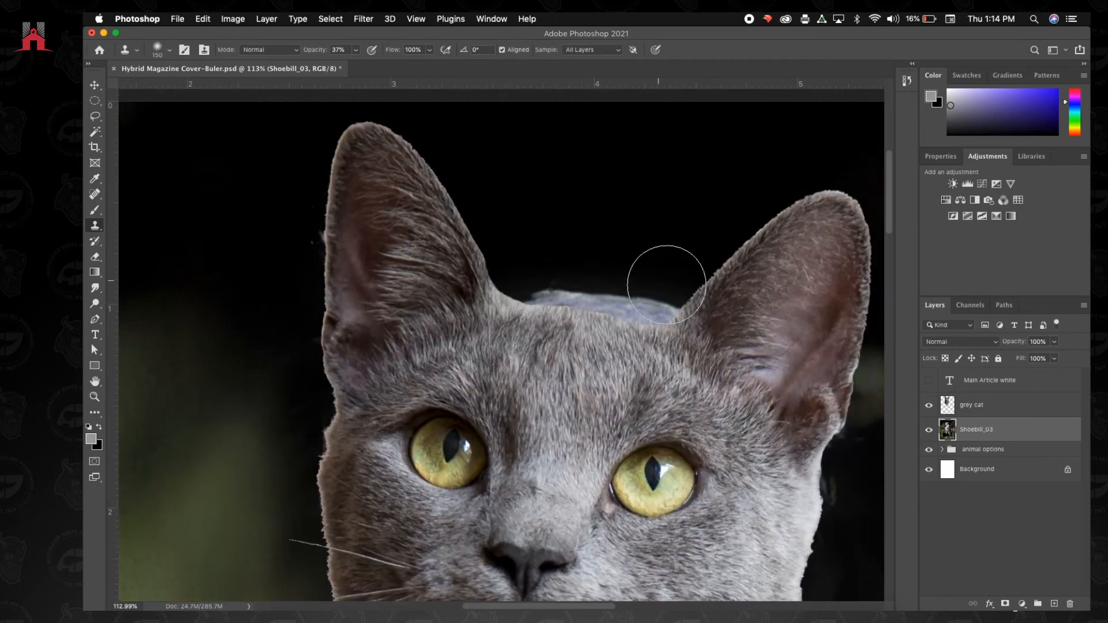
left_click_drag(660, 287, 587, 300)
left_click(667, 309)
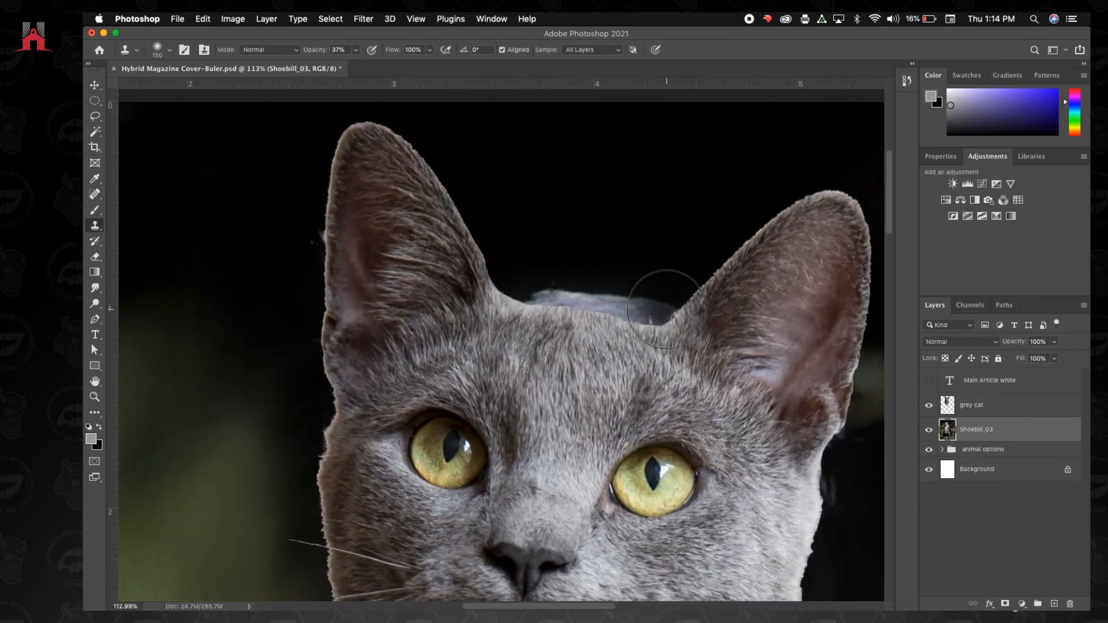
left_click(666, 309)
left_click(631, 298)
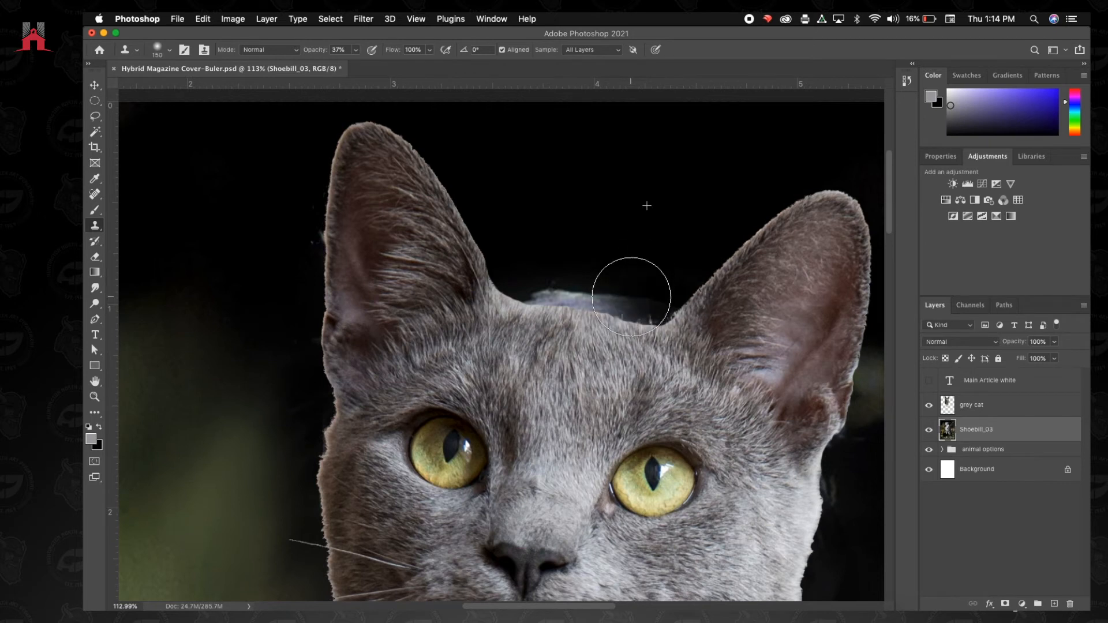
left_click(615, 294)
- Clone freshly sampled black background over the rest of the bird's crown toward the cat's left-hand ear
left_click(595, 190, "alt")
left_click(584, 287)
left_click(595, 230, "alt")
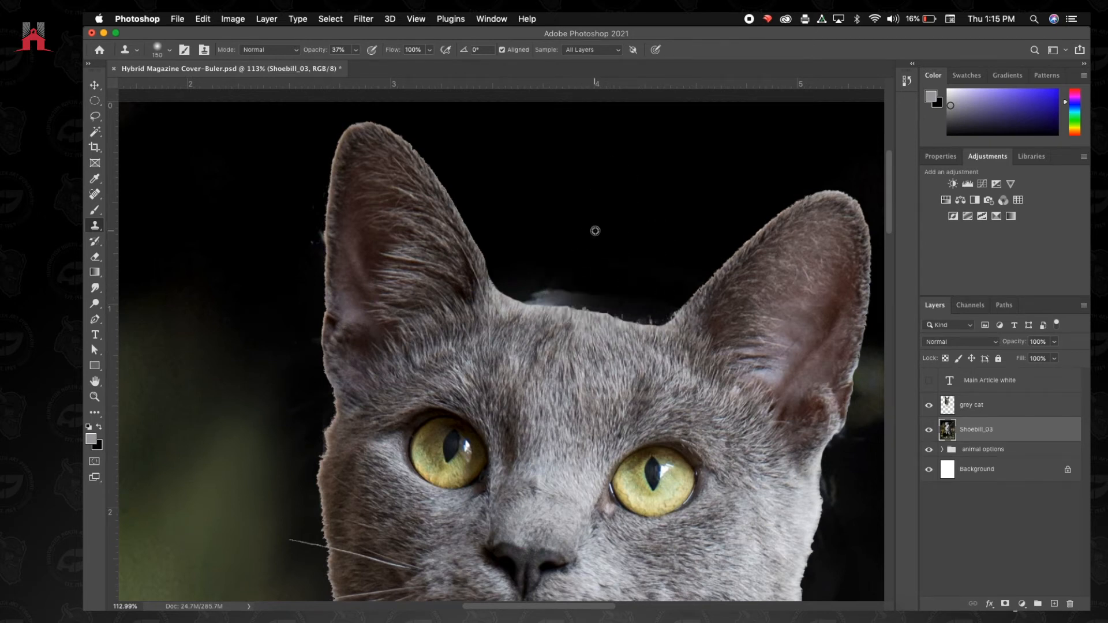
left_click(569, 294)
left_click(559, 208, "alt")
left_click(546, 289)
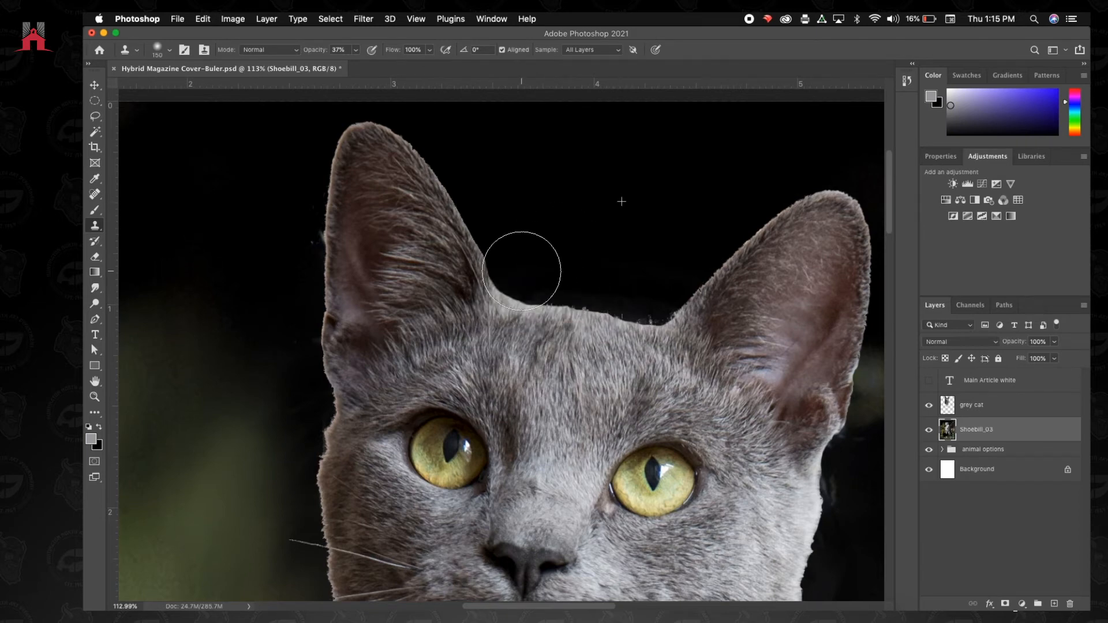
- Hide the grey cat layer to inspect the retouched background around the bird, and show the layer again
scroll(494, 193, "down", 3)
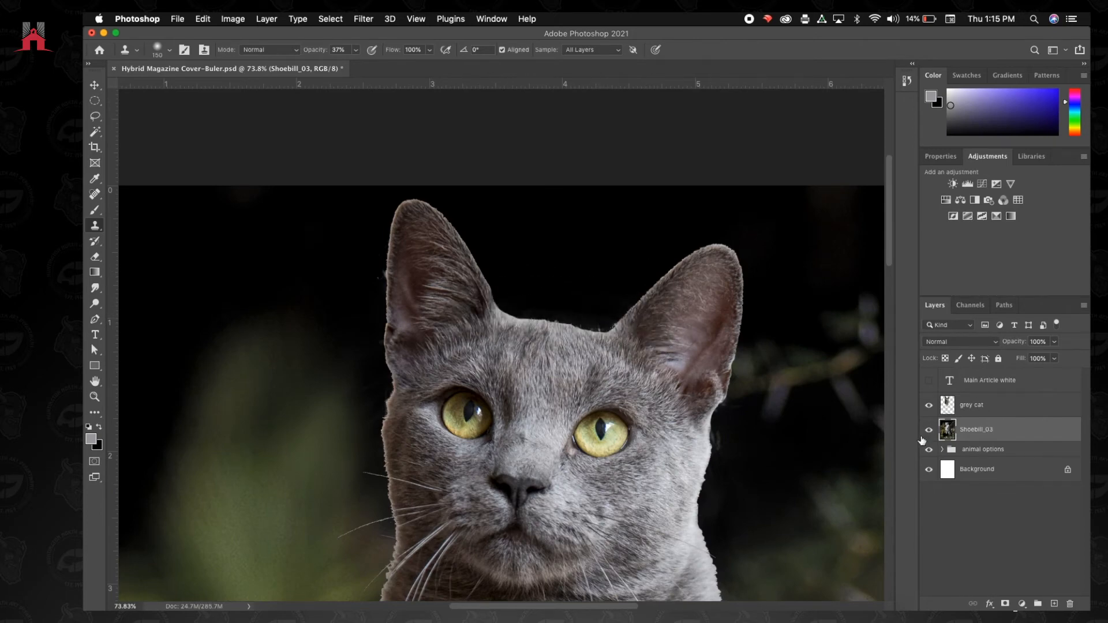
key("super+minus")
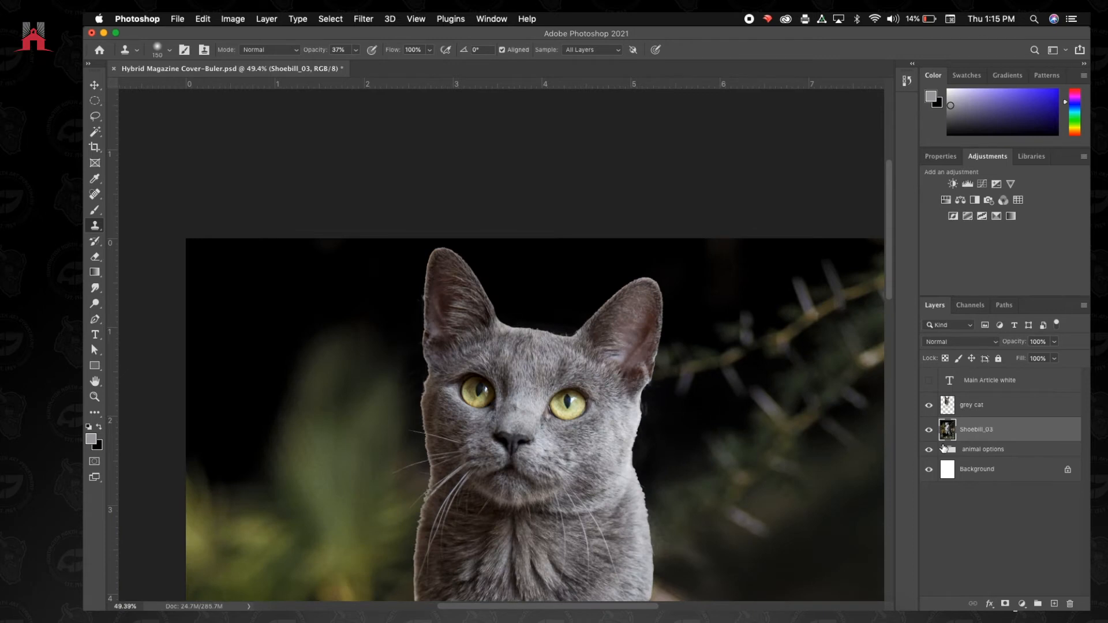
left_click(929, 407)
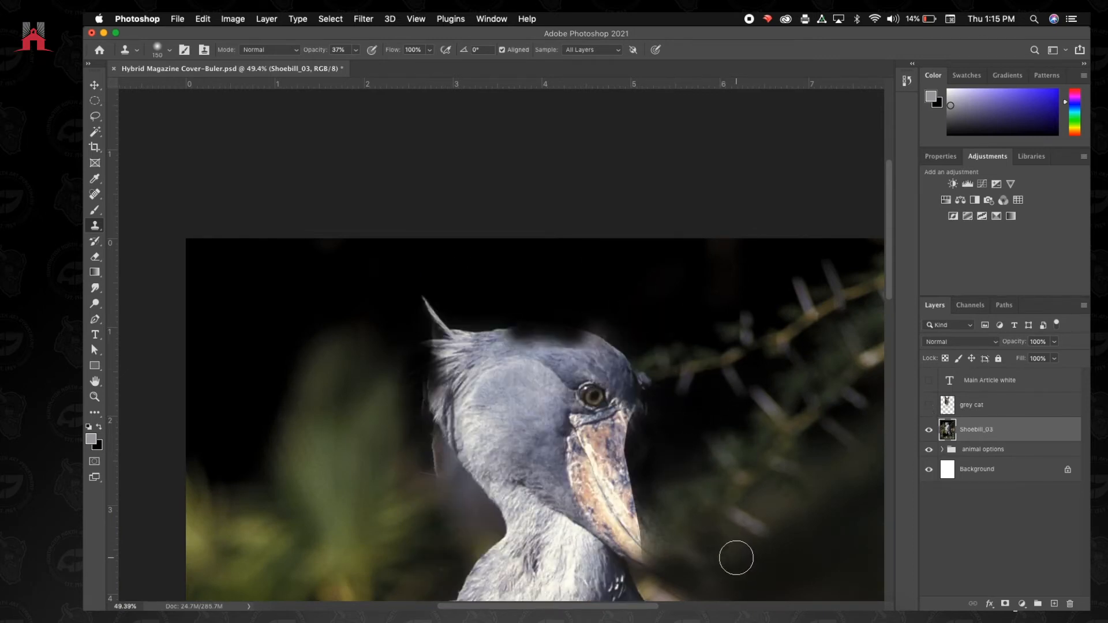
scroll(734, 556, "down", 5)
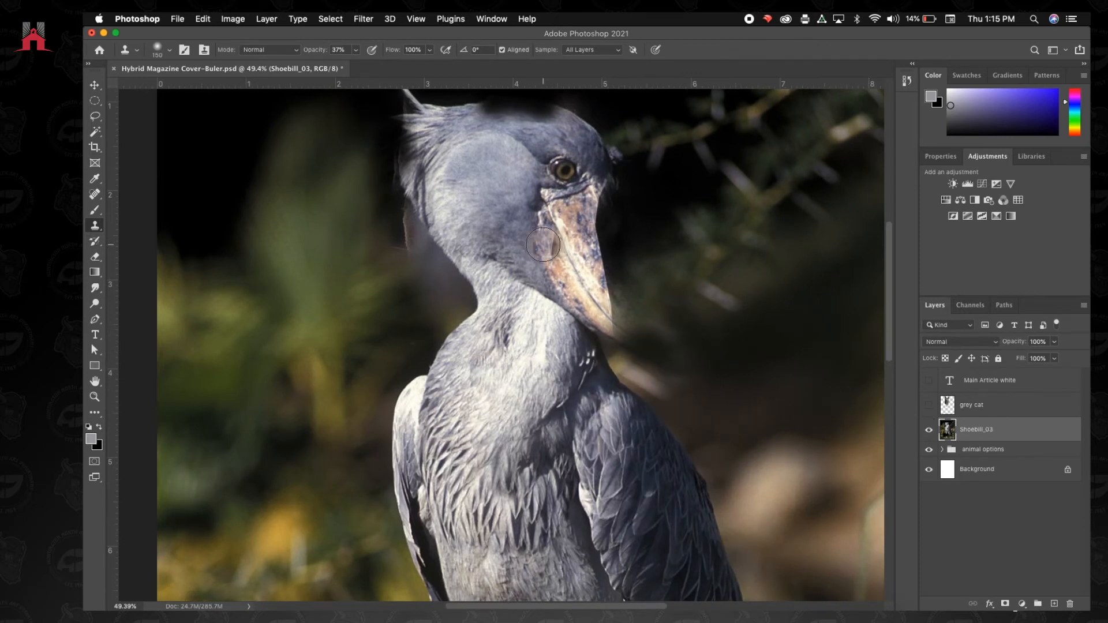
scroll(578, 294, "up", 3)
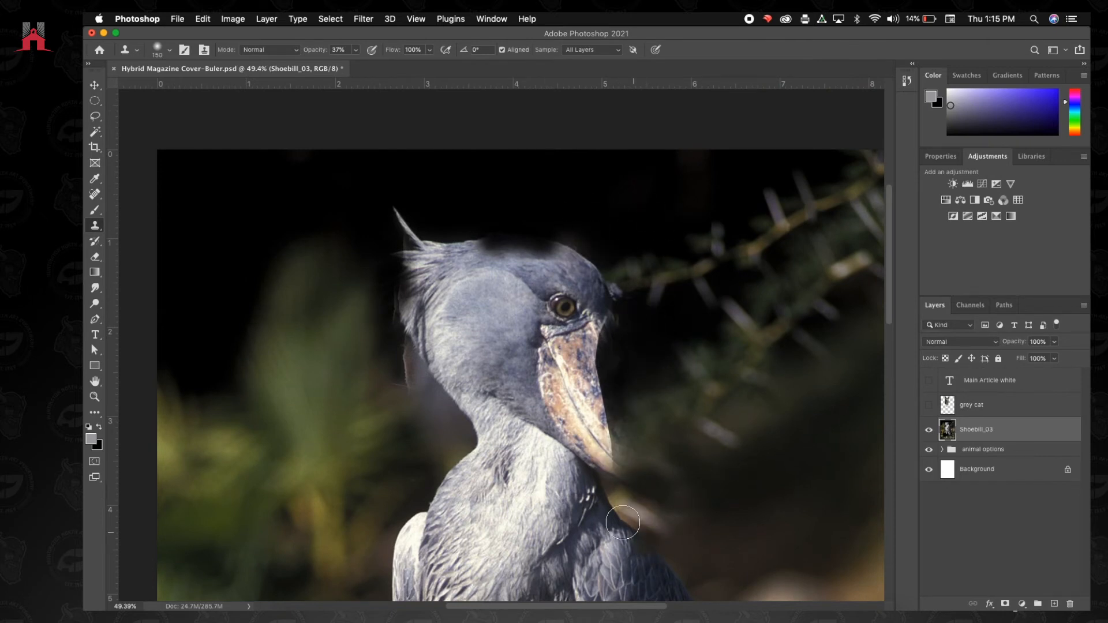
left_click(929, 406)
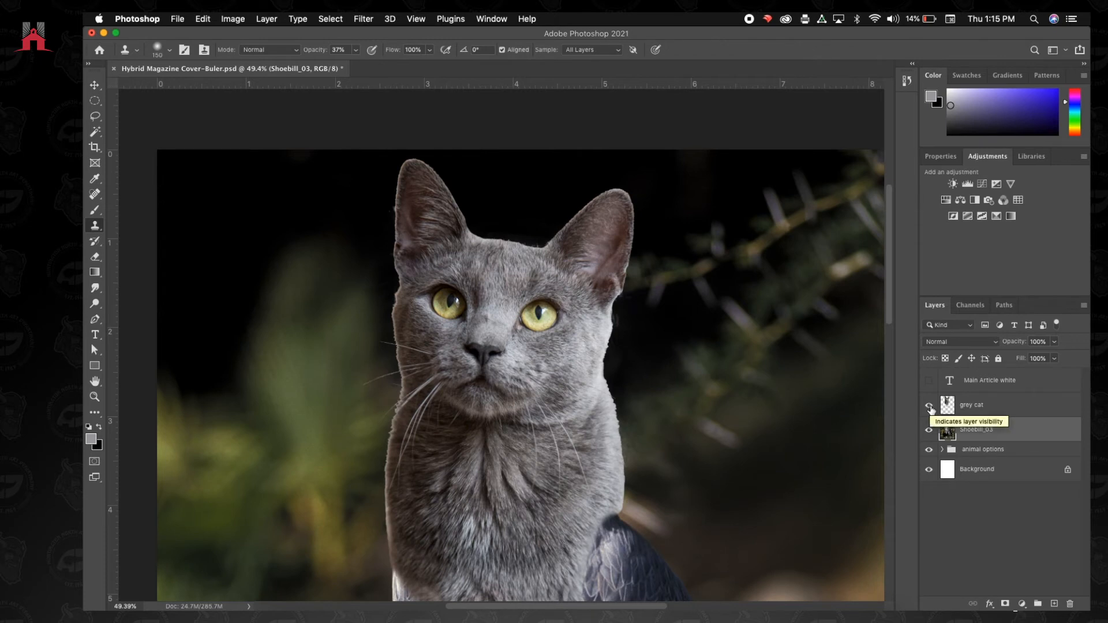
- Select the grey cat layer and compare it with the bird underneath by hiding and showing it
left_click(984, 405)
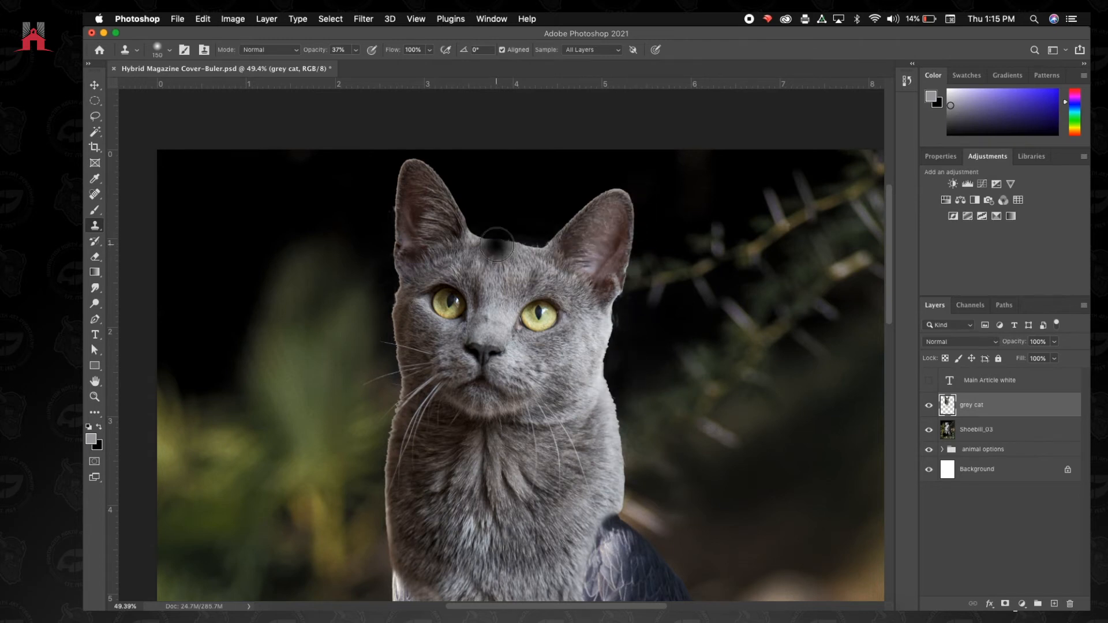
left_click(930, 406)
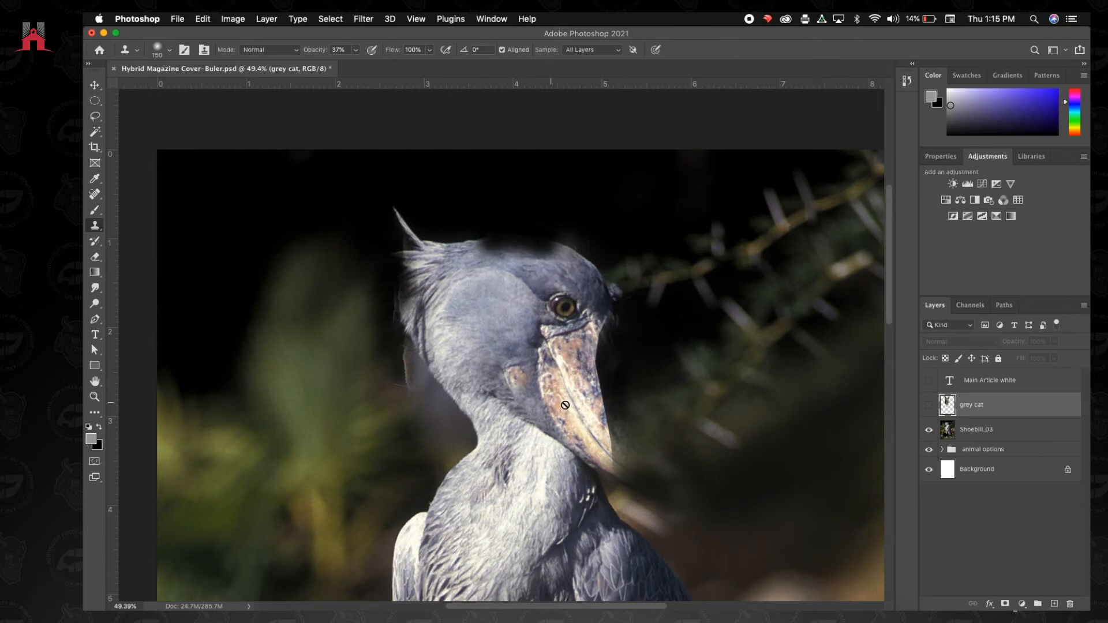
left_click(929, 405)
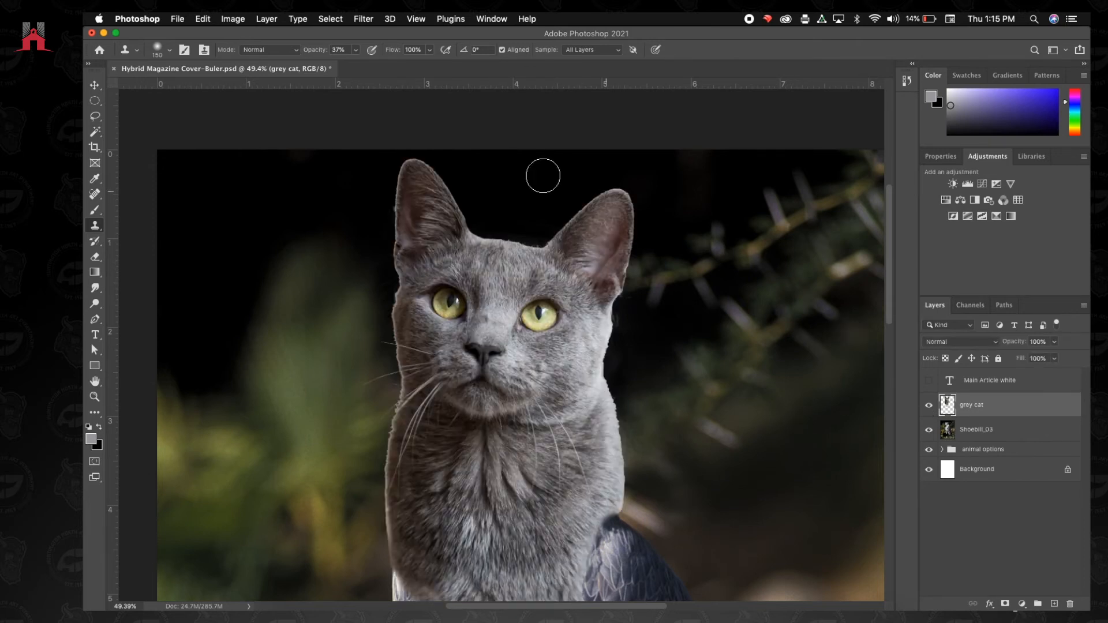
- Erase the stray pixels on the grey cat layer along the head's top edge beside the right-hand ear
scroll(537, 250, "up", 3)
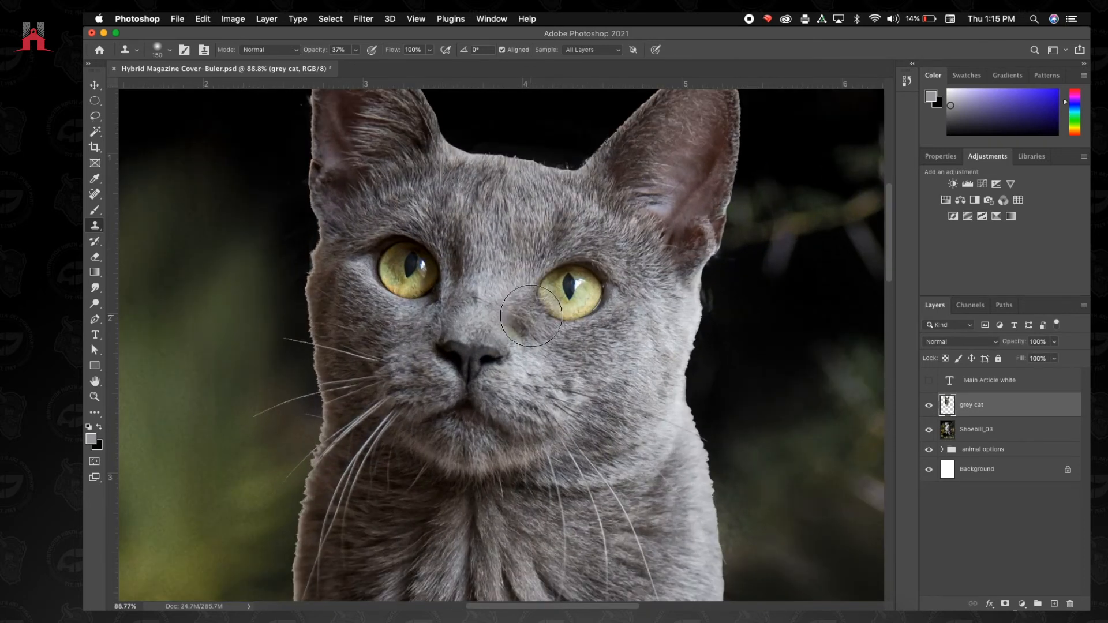
scroll(616, 369, "up", 1)
scroll(616, 369, "up", 5)
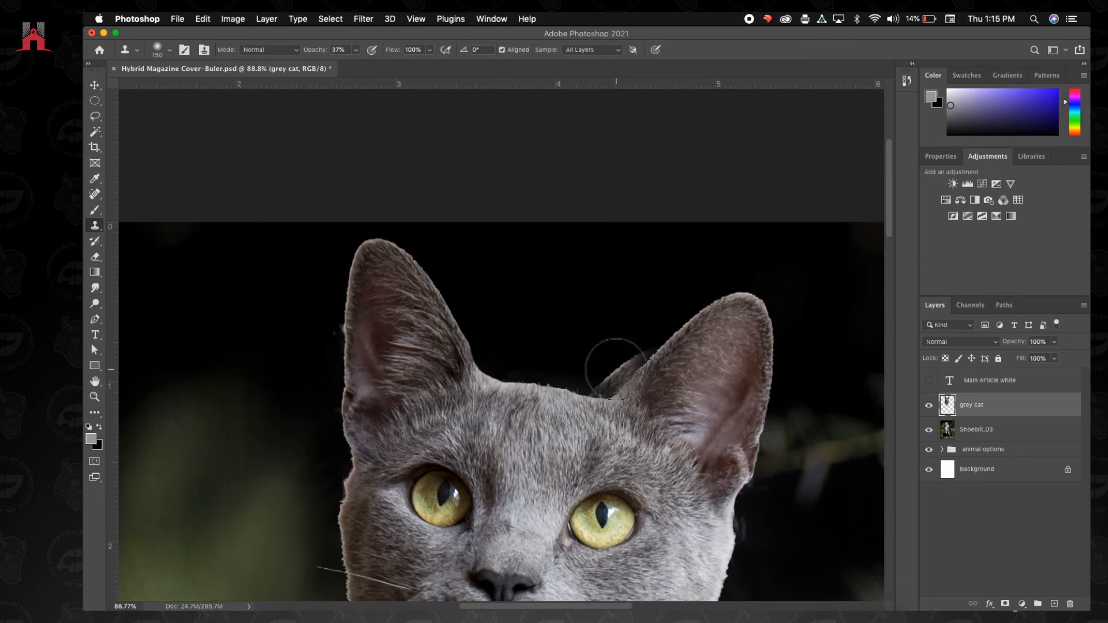
scroll(549, 362, "up", 5)
scroll(550, 364, "down", 3)
scroll(551, 363, "right", 4)
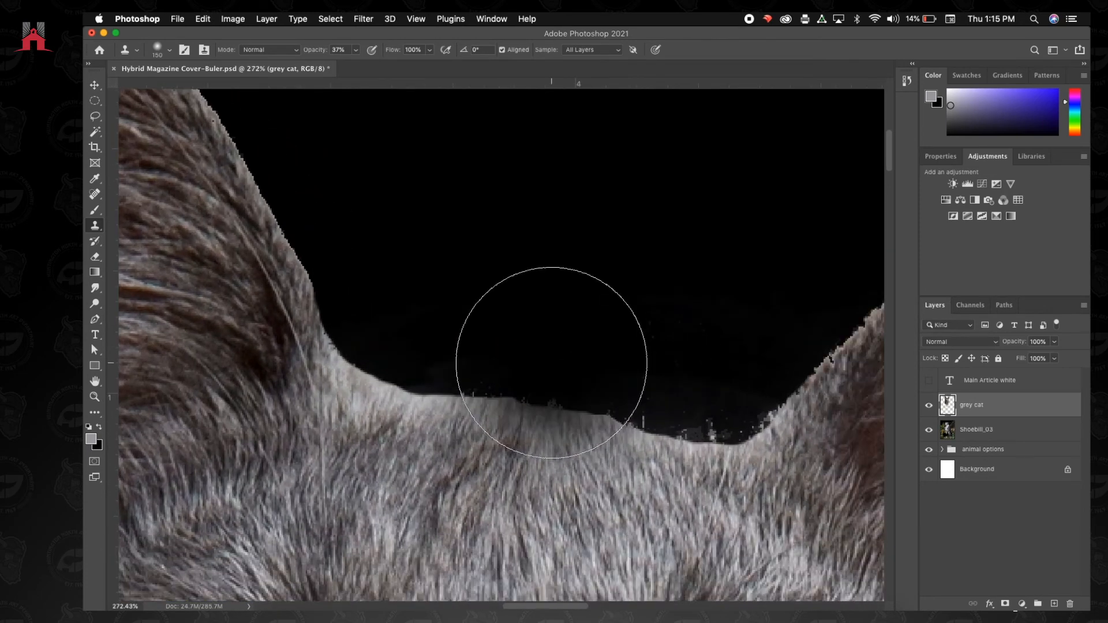
key("e")
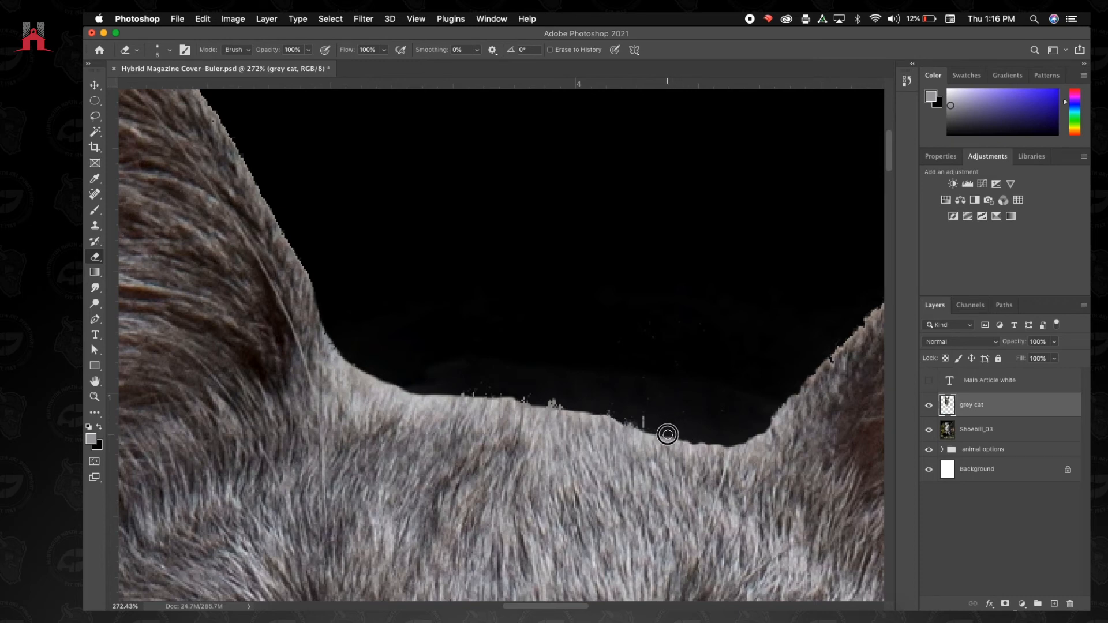
- Erase the remaining stray pixels along the top of the cat's head toward the left-hand ear, smoothing the fur edge
scroll(657, 415, "up", 3)
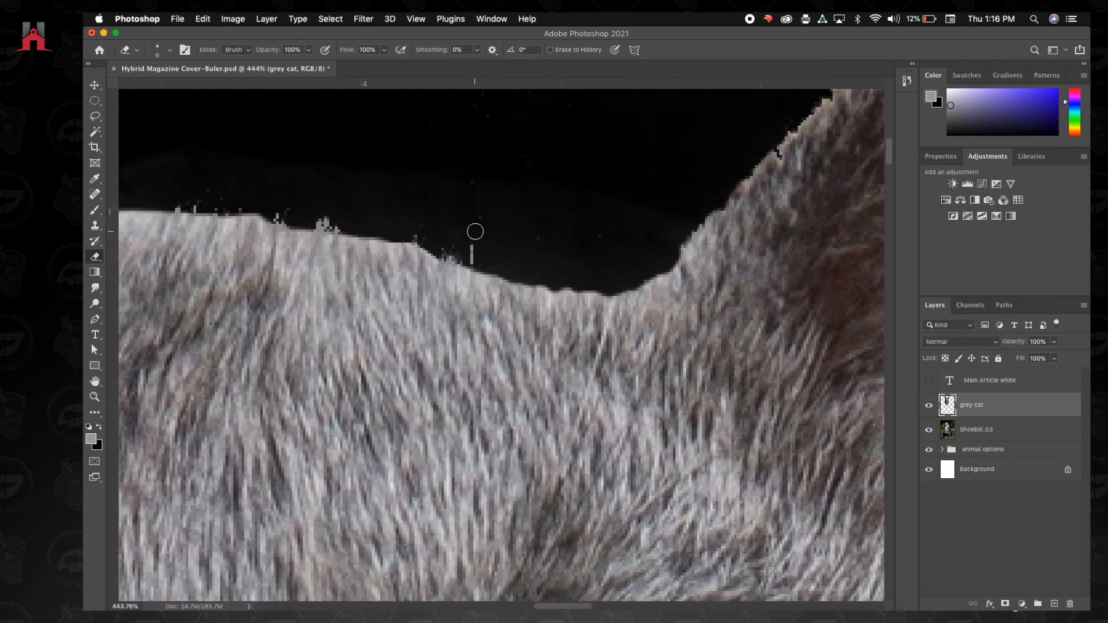
mouse_move(472, 243)
left_mouse_down()
mouse_move(489, 267)
mouse_move(465, 249)
mouse_move(416, 242)
mouse_move(416, 225)
mouse_move(404, 237)
mouse_move(373, 234)
mouse_move(410, 253)
mouse_move(389, 247)
mouse_move(384, 262)
mouse_move(406, 263)
mouse_move(299, 237)
mouse_move(239, 244)
left_mouse_up()
scroll(372, 234, "left", 2)
scroll(372, 235, "up", 1)
scroll(239, 243, "left", 5)
mouse_move(396, 252)
left_mouse_down()
mouse_move(328, 253)
mouse_move(268, 213)
mouse_move(264, 225)
mouse_move(196, 154)
left_mouse_up()
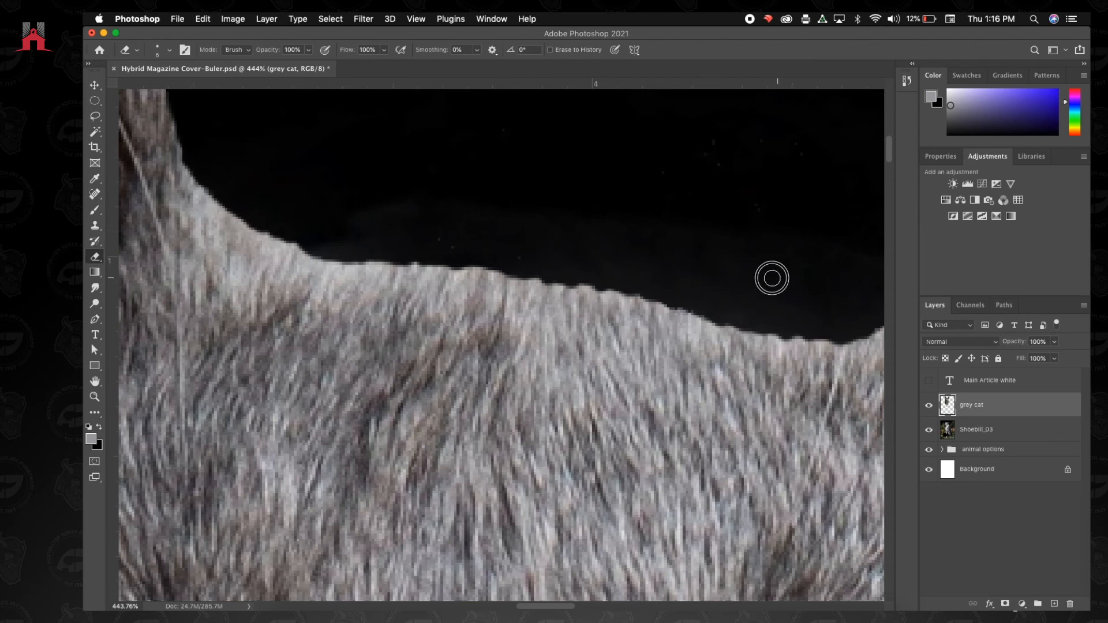
- Examine the cleaned head outline and the blend between the cat's neck and the bird's body, close up and in full
scroll(477, 203, "down", 15)
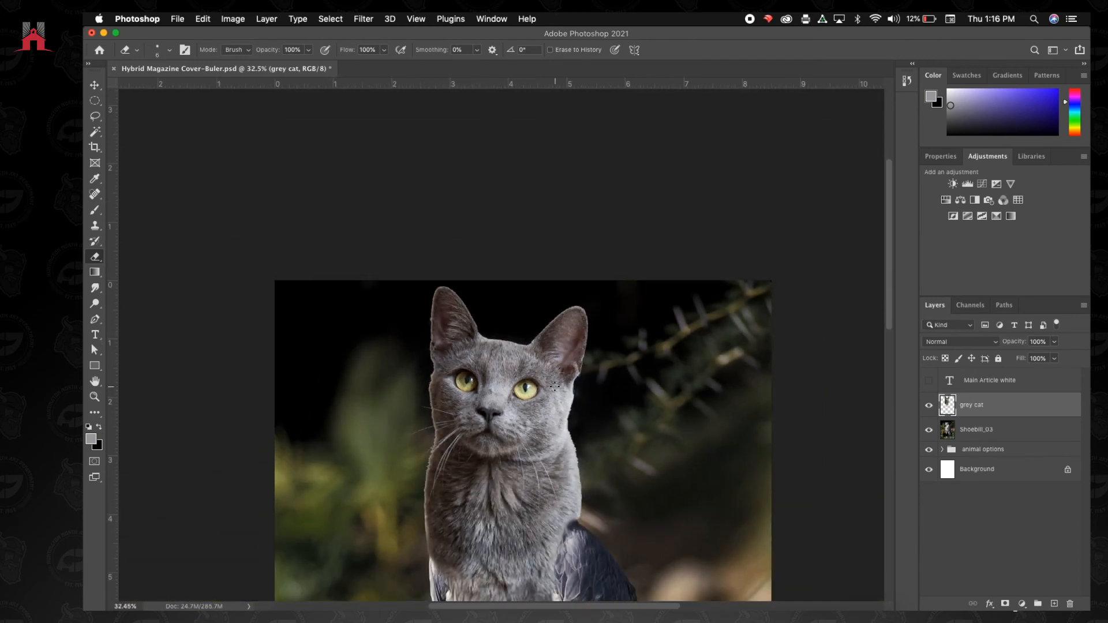
scroll(437, 379, "up", 5)
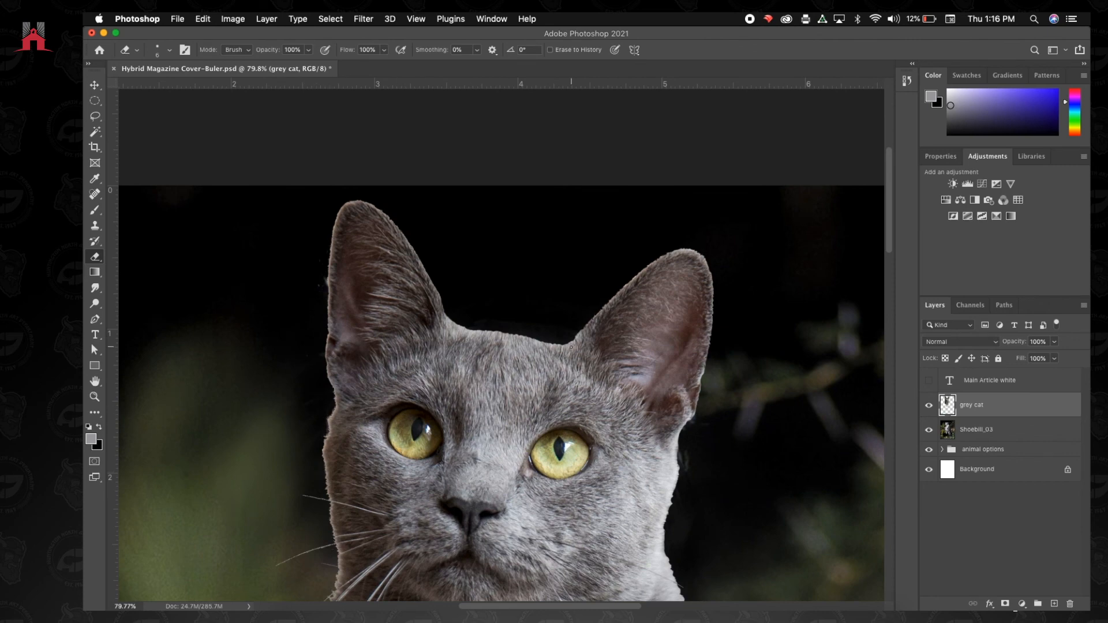
scroll(571, 346, "down", 2)
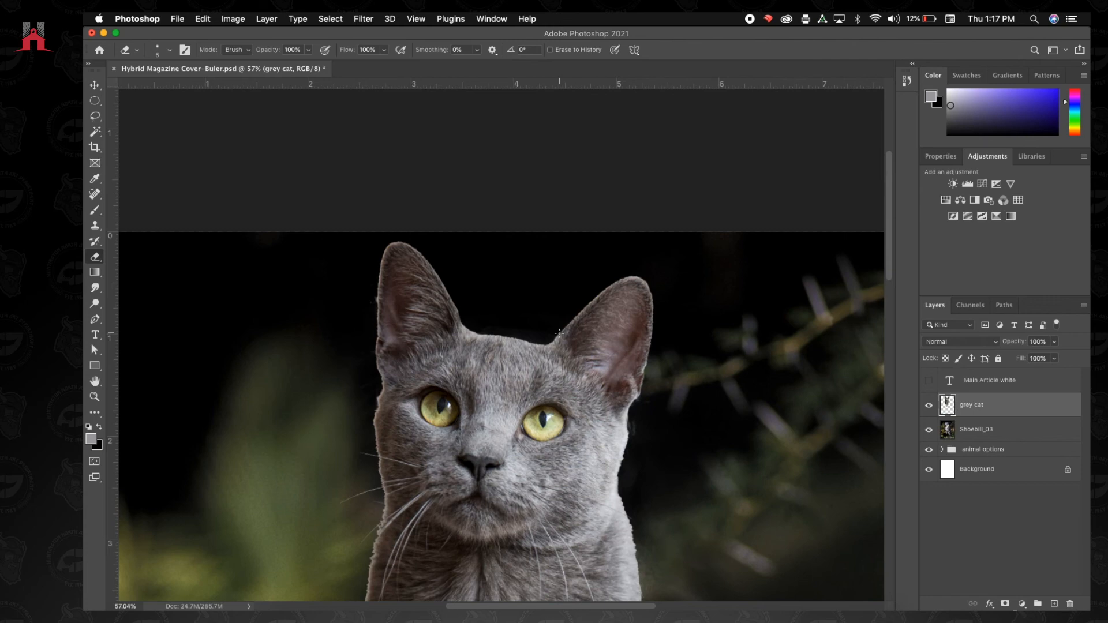
scroll(631, 427, "down", 2)
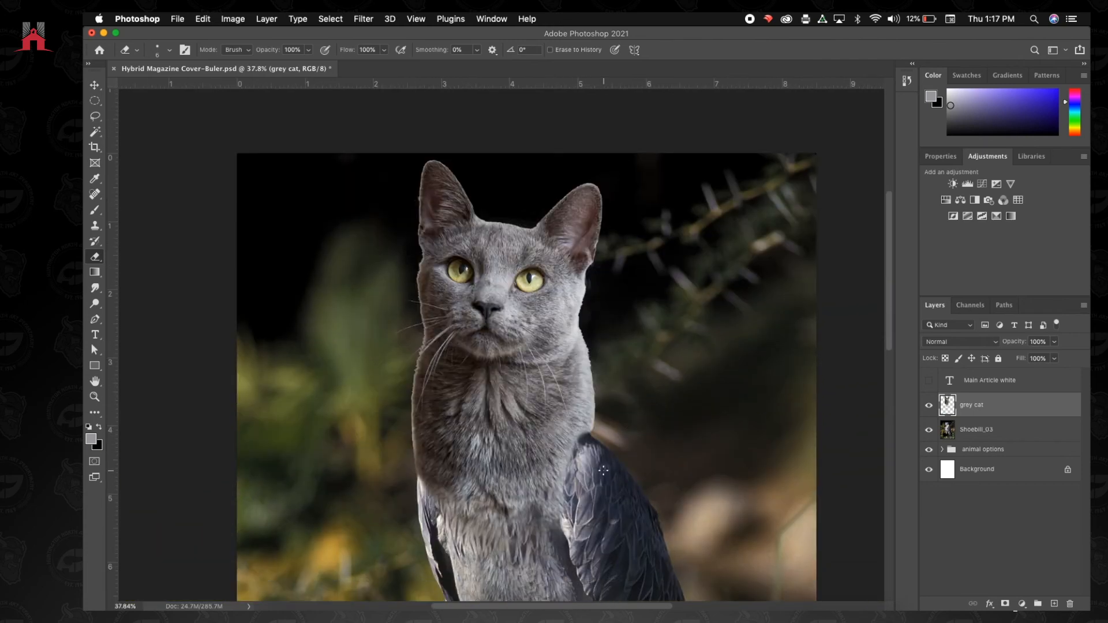
scroll(603, 471, "up", 2)
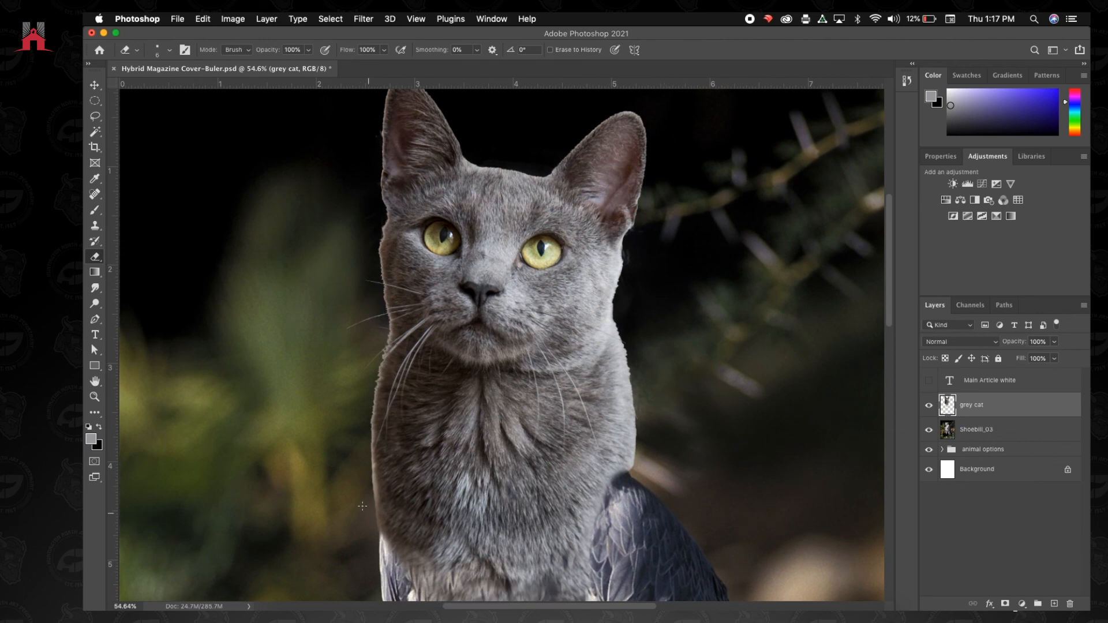
scroll(493, 413, "down", 6)
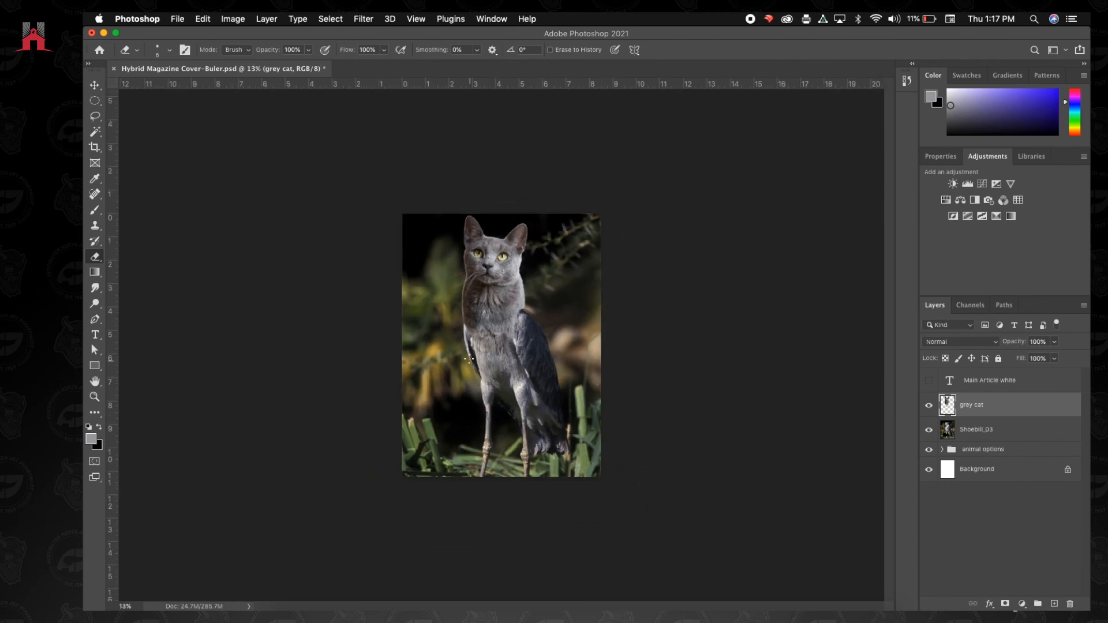
scroll(468, 358, "up", 3)
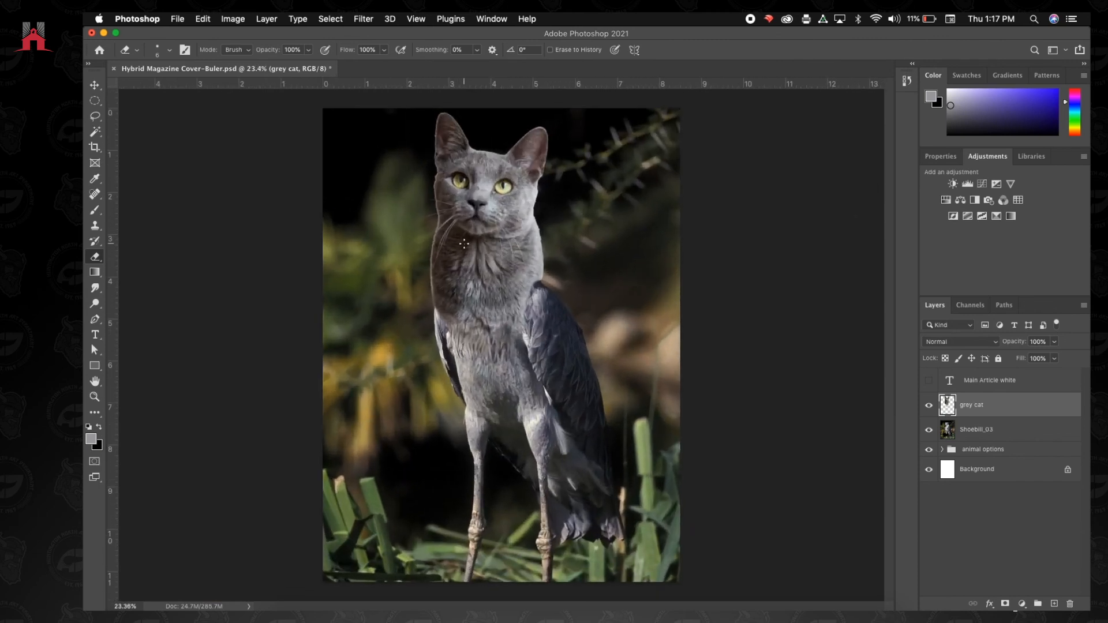
- Switch to the Move tool, hide and show the Shoebill_03 and grey cat layers in turn, and review the whole composite
left_click(95, 85)
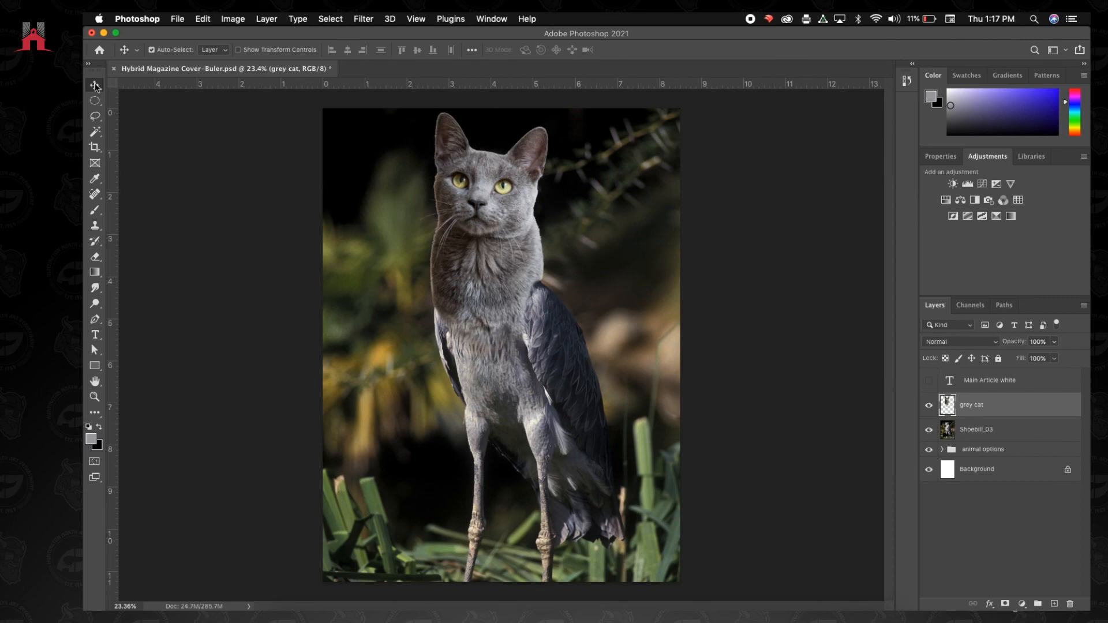
scroll(515, 266, "up", 4)
scroll(515, 265, "up", 5)
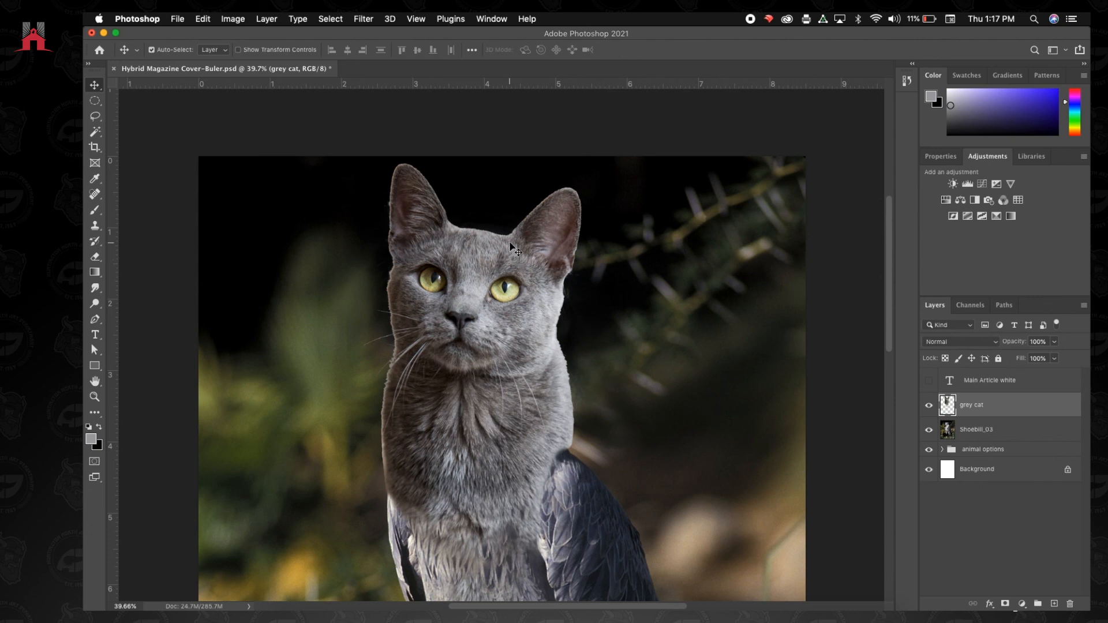
left_click(928, 430)
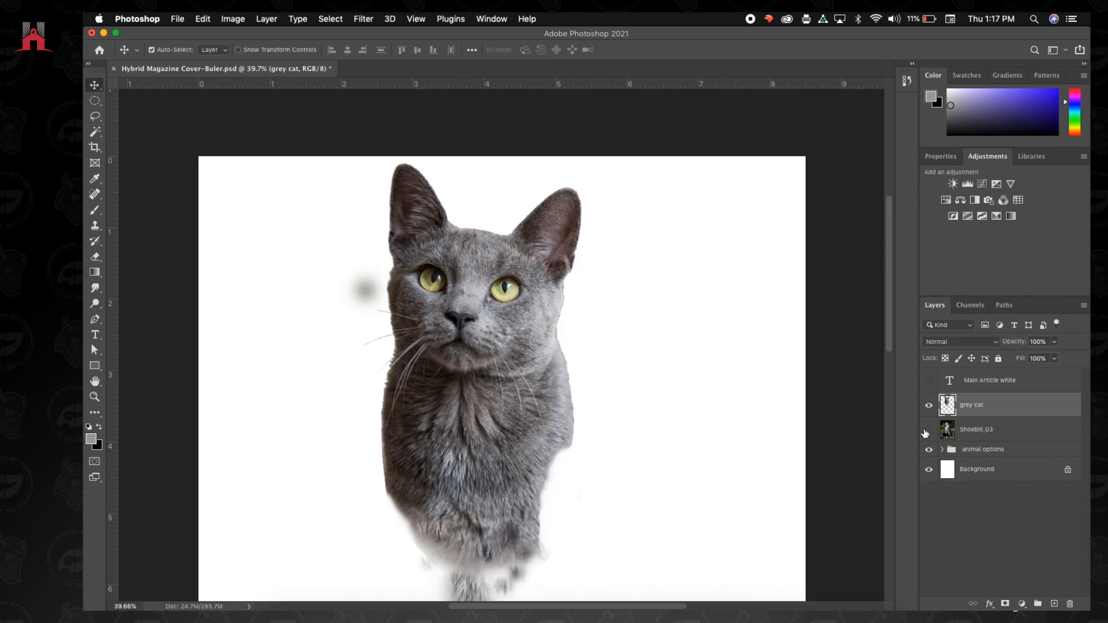
left_click(928, 429)
left_click(929, 405)
left_click(928, 405)
key("super+minus")
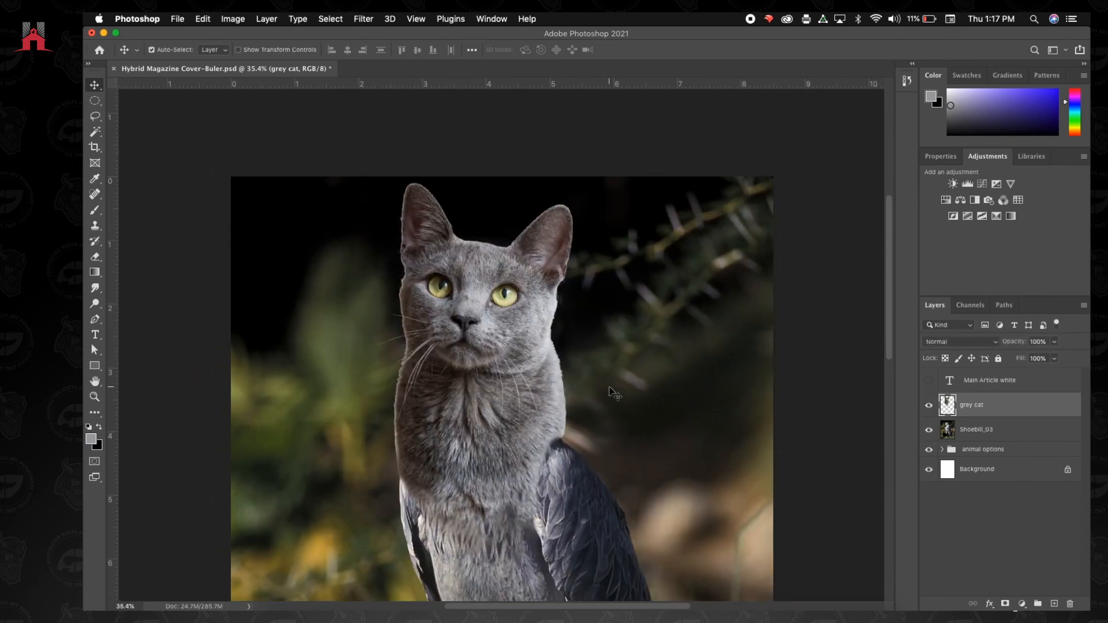
key("super+0")
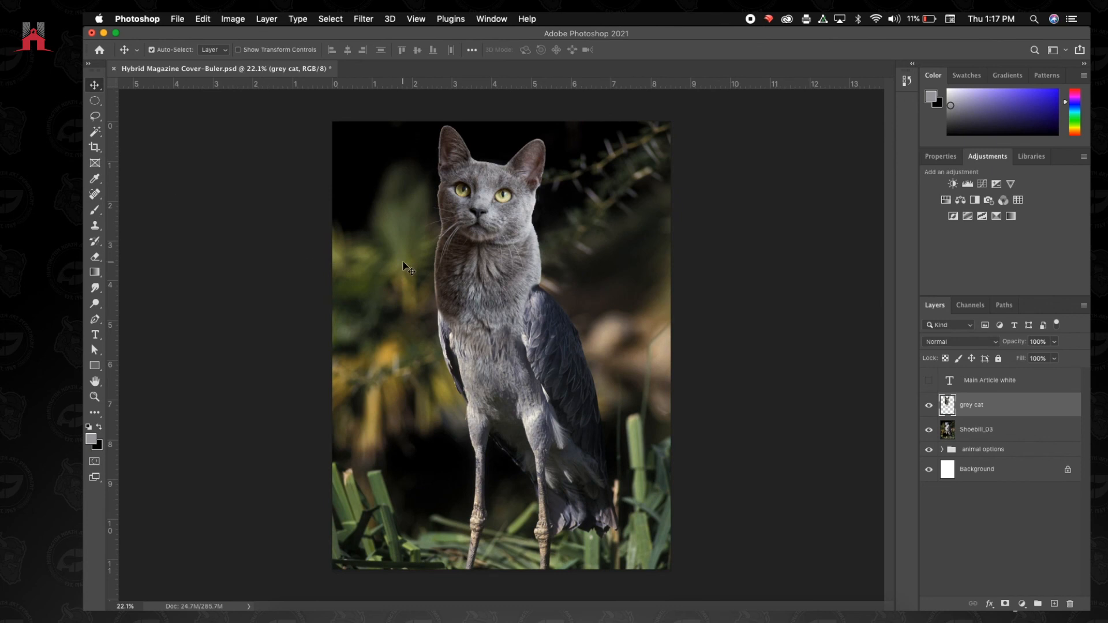
scroll(402, 262, "up", 2)
scroll(403, 263, "up", 4)
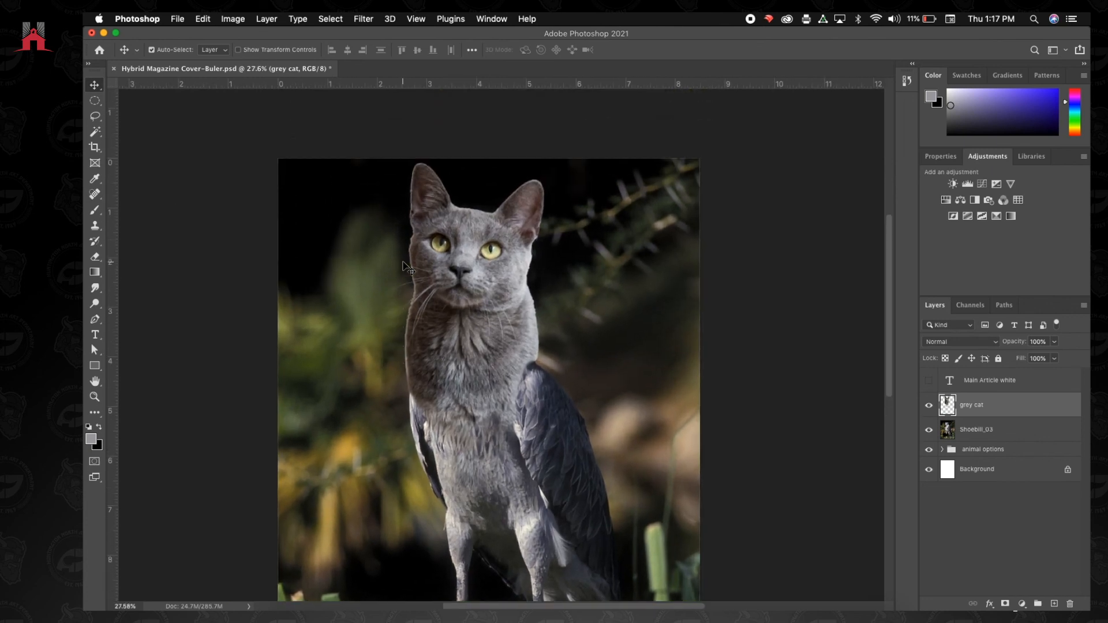